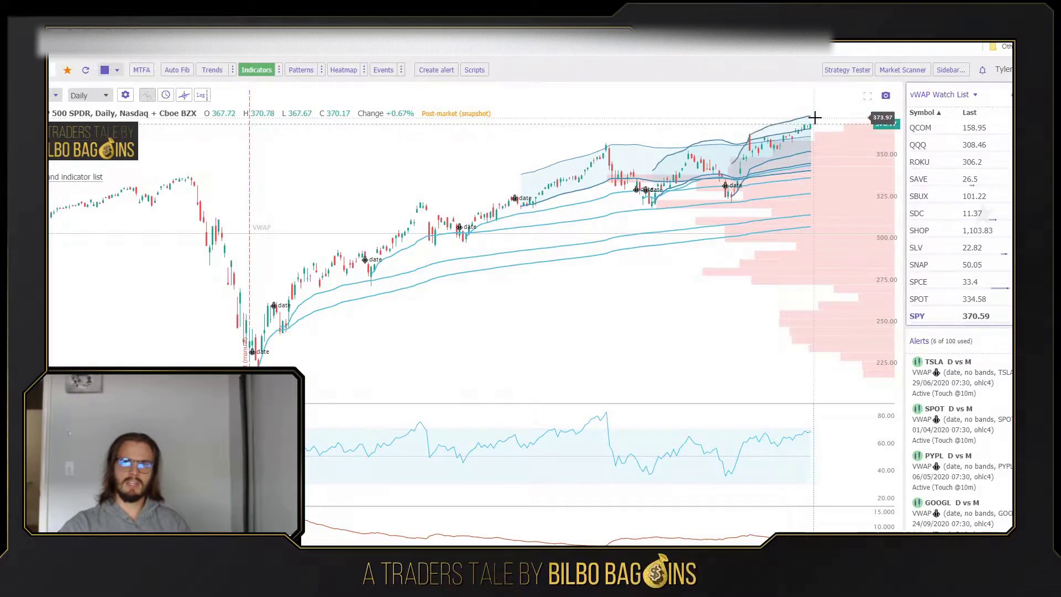
Zoom in and anchor a new VWAP at SPY's tall red candle.
{"action": "scroll", "coordinate": [741, 177], "scroll_direction": "up", "scroll_amount": 2}
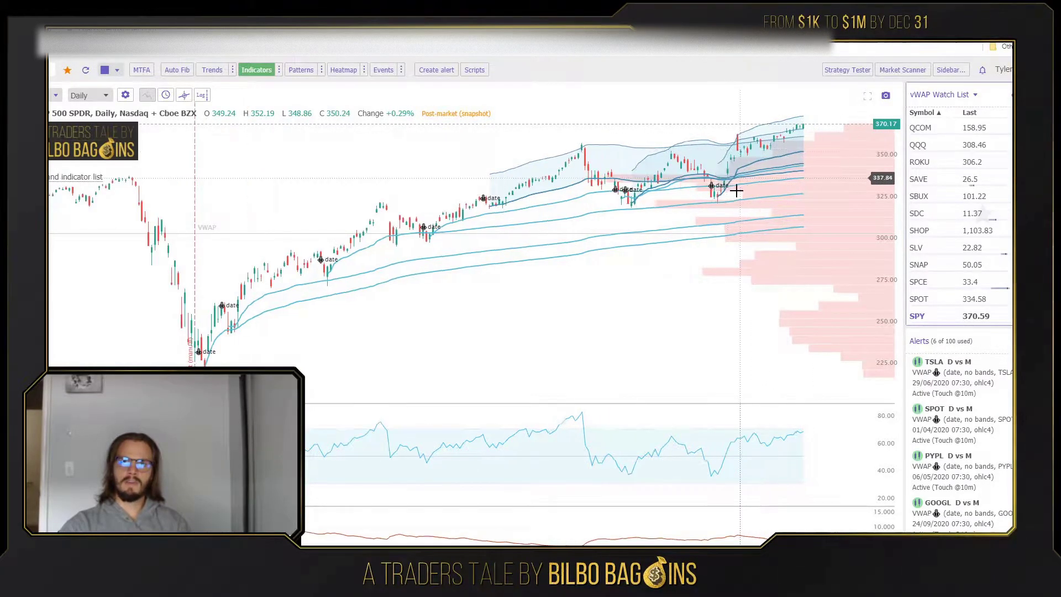
{"action": "scroll", "coordinate": [663, 218], "scroll_direction": "up", "scroll_amount": 3}
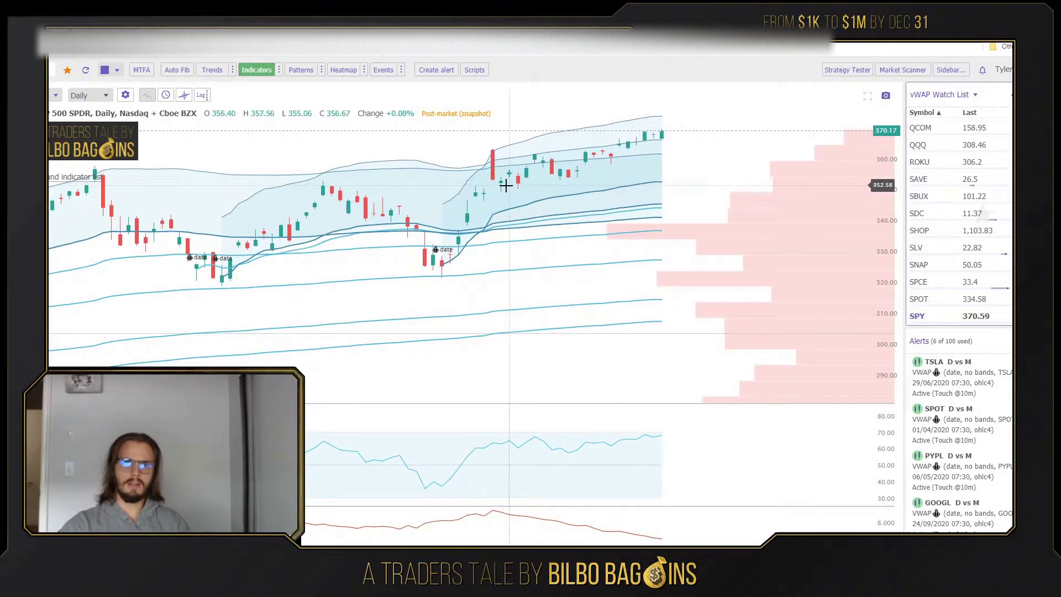
{"action": "right_click", "coordinate": [496, 175]}
{"action": "left_click", "coordinate": [519, 188]}
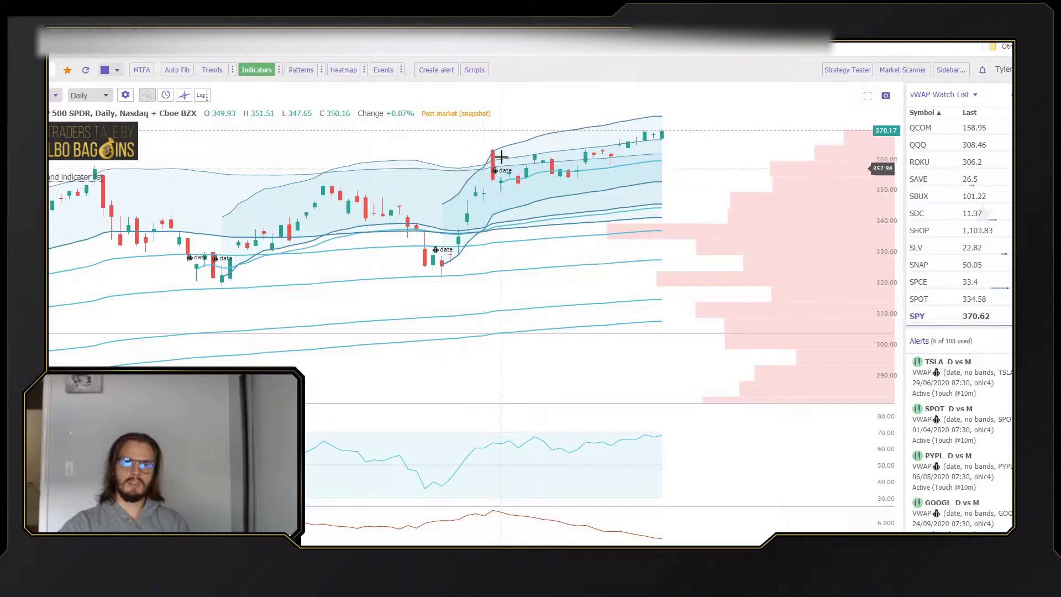
Remove the 10/11/2020 anchored VWAP from the SPY chart.
{"action": "right_click", "coordinate": [611, 172]}
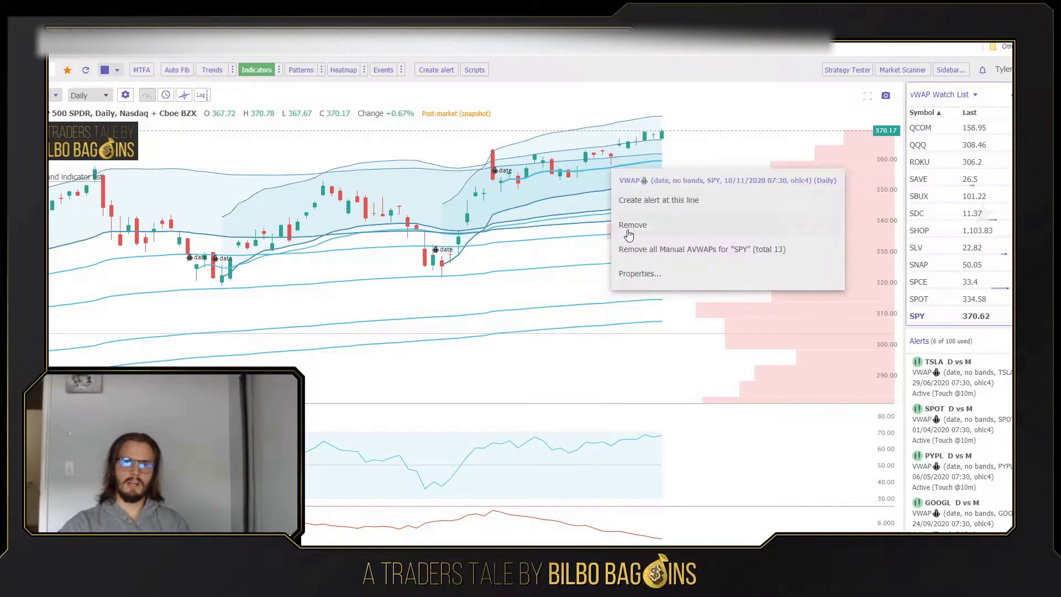
{"action": "left_click", "coordinate": [634, 226]}
{"action": "scroll", "coordinate": [726, 143], "scroll_direction": "down", "scroll_amount": 5}
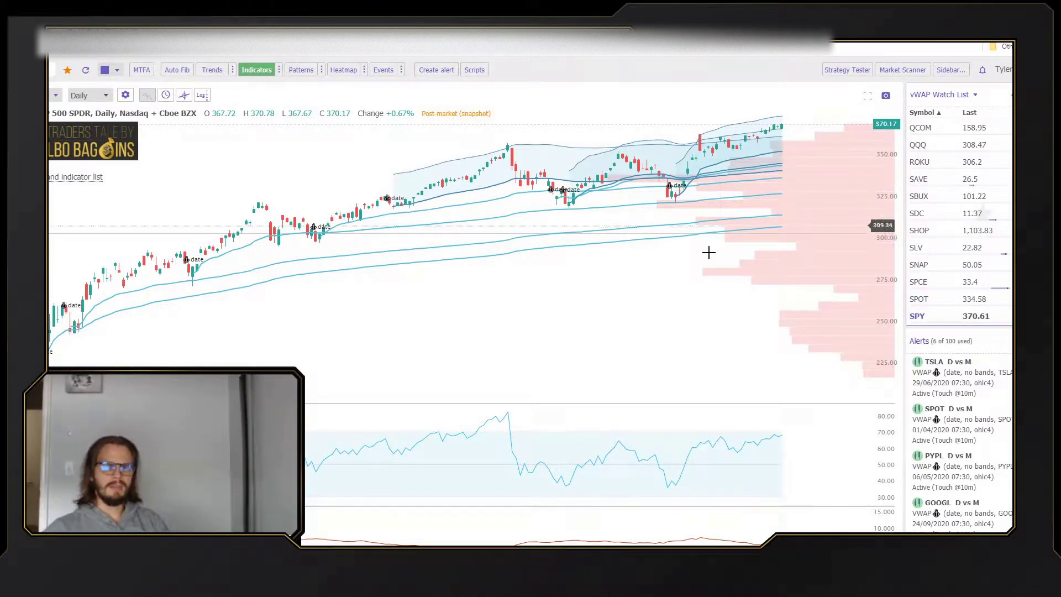
Zoom the SPY chart and open the Average True Range (14) settings in Manage Indicators.
{"action": "scroll", "coordinate": [614, 295], "scroll_direction": "up", "scroll_amount": 1}
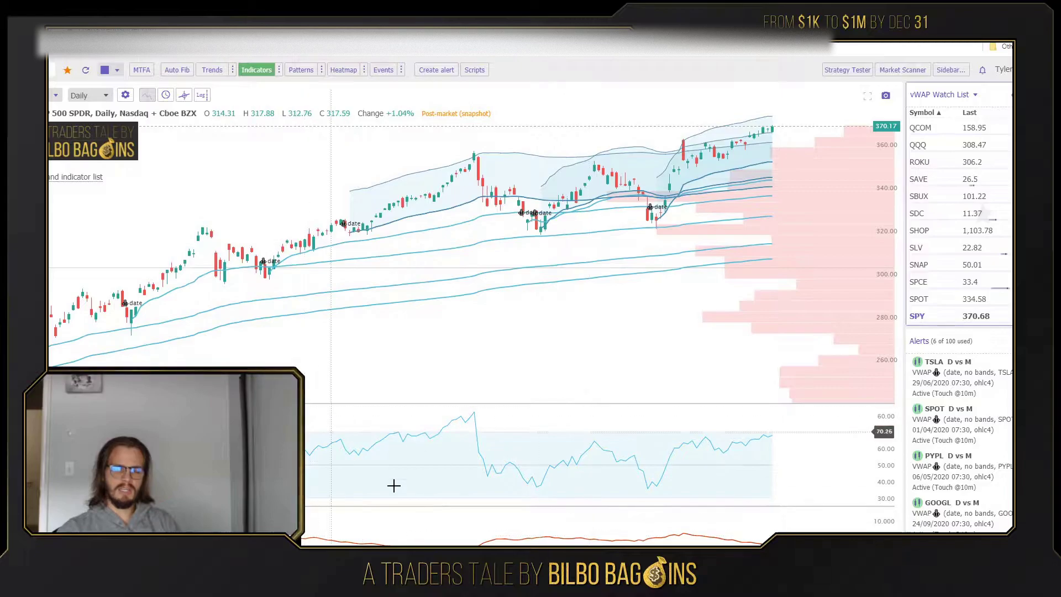
{"action": "scroll", "coordinate": [477, 534], "scroll_direction": "up", "scroll_amount": 2}
{"action": "scroll", "coordinate": [464, 530], "scroll_direction": "up", "scroll_amount": 1}
{"action": "scroll", "coordinate": [365, 511], "scroll_direction": "up", "scroll_amount": 1}
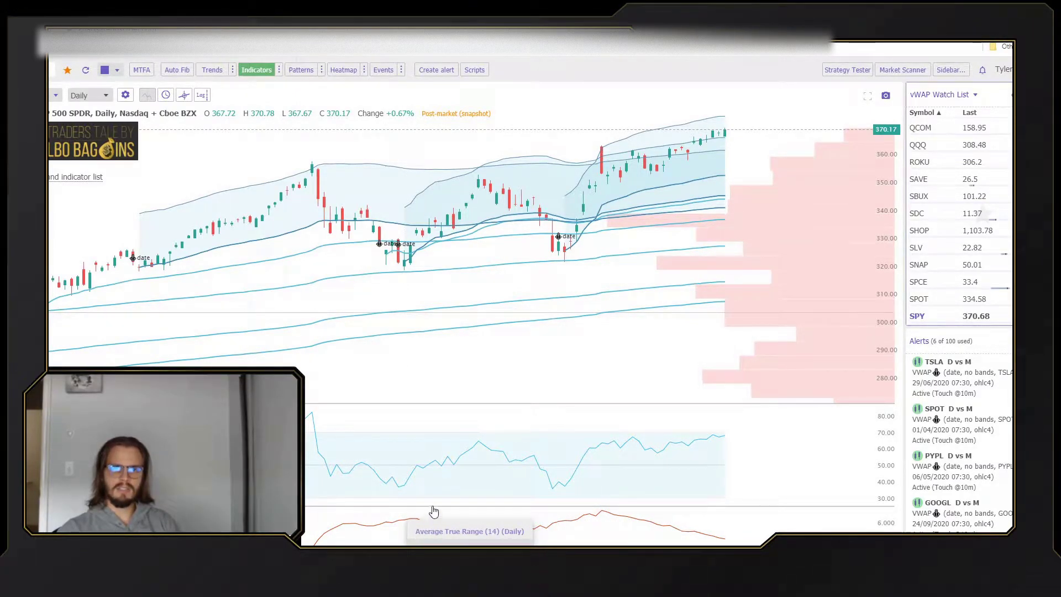
{"action": "left_click", "coordinate": [422, 533]}
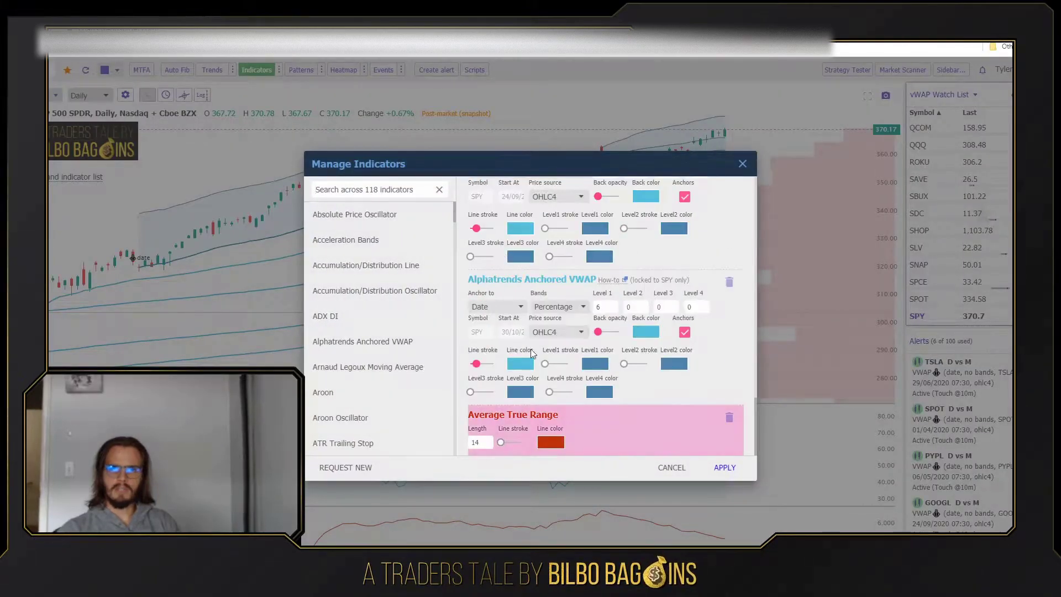
Close Manage Indicators to show the SPY chart with its VWAPs, RSI and ATR panes.
{"action": "left_click", "coordinate": [742, 164]}
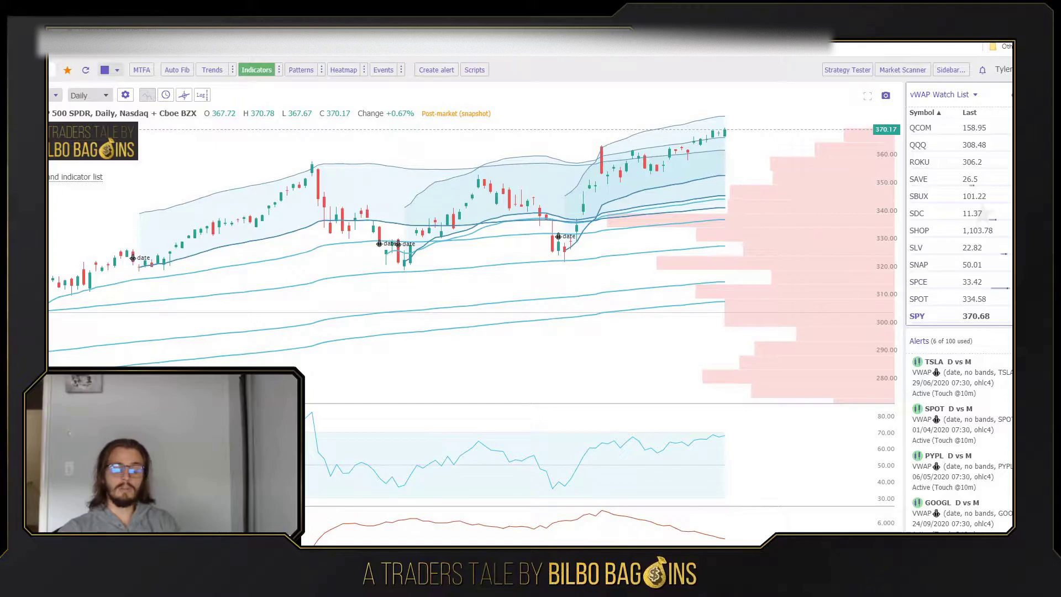
Load the QQQ daily chart.
{"action": "scroll", "coordinate": [369, 282], "scroll_direction": "down", "scroll_amount": 2}
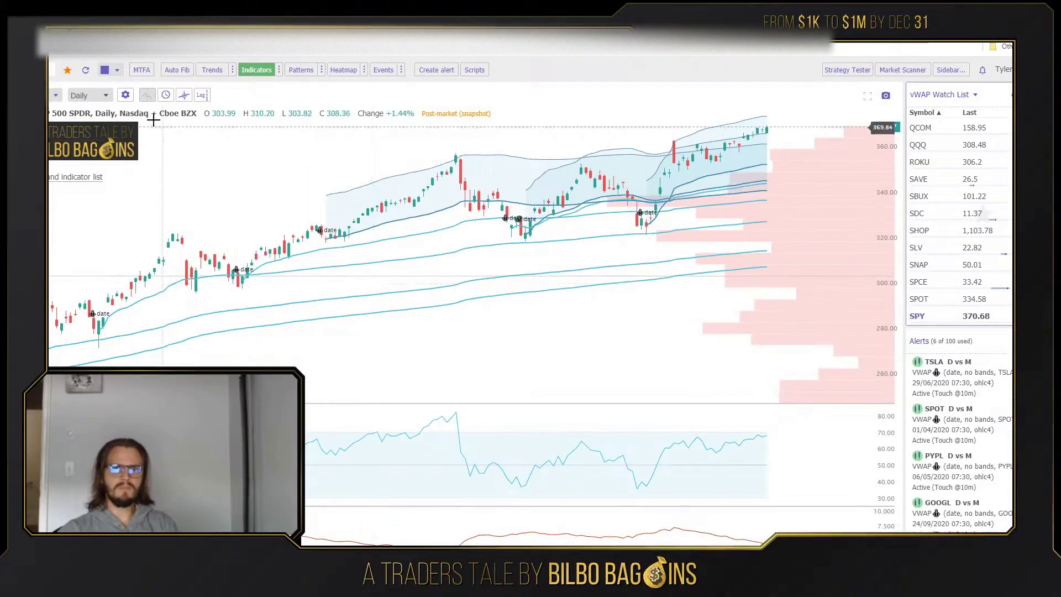
{"action": "left_click", "coordinate": [52, 70]}
{"action": "type", "text": "QQQ"}
{"action": "left_click", "coordinate": [53, 93]}
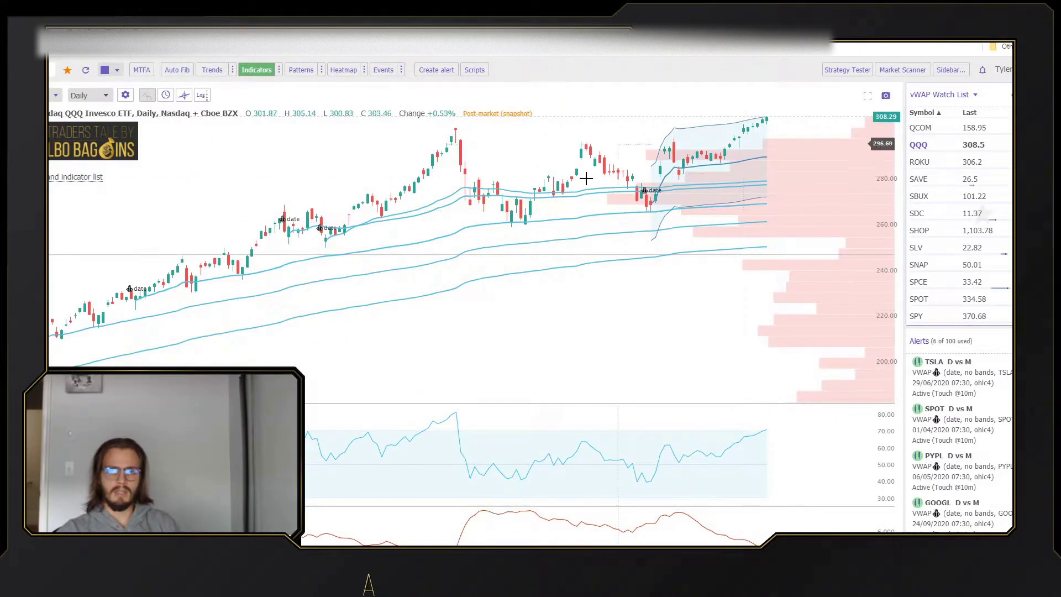
Anchor a new VWAP at a recent QQQ candle and bring up options for the 14/07 VWAP line.
{"action": "scroll", "coordinate": [544, 351], "scroll_direction": "down", "scroll_amount": 2}
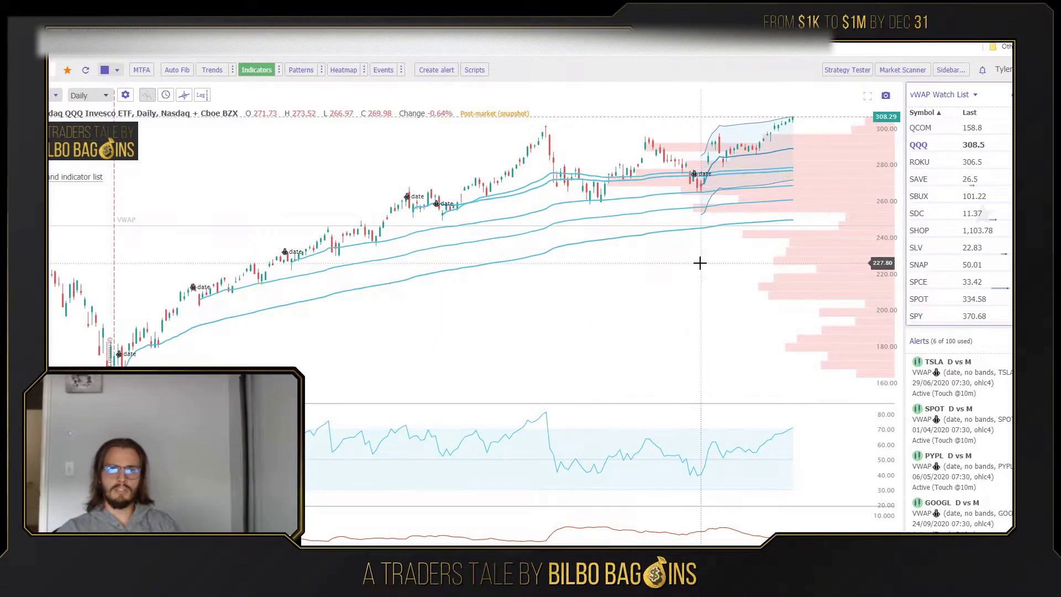
{"action": "scroll", "coordinate": [701, 263], "scroll_direction": "up", "scroll_amount": 2}
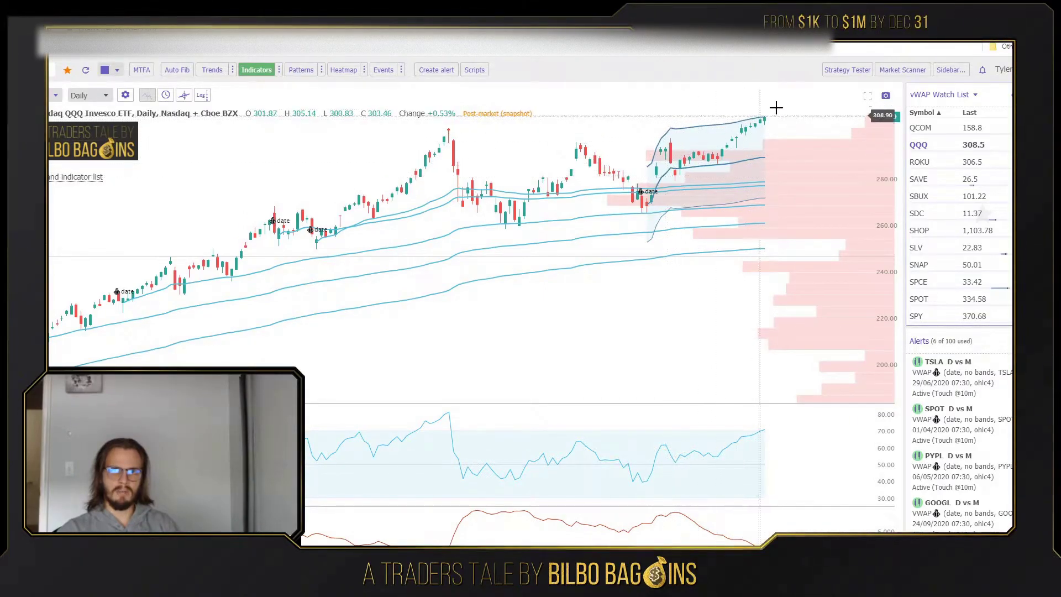
{"action": "scroll", "coordinate": [663, 243], "scroll_direction": "up", "scroll_amount": 2}
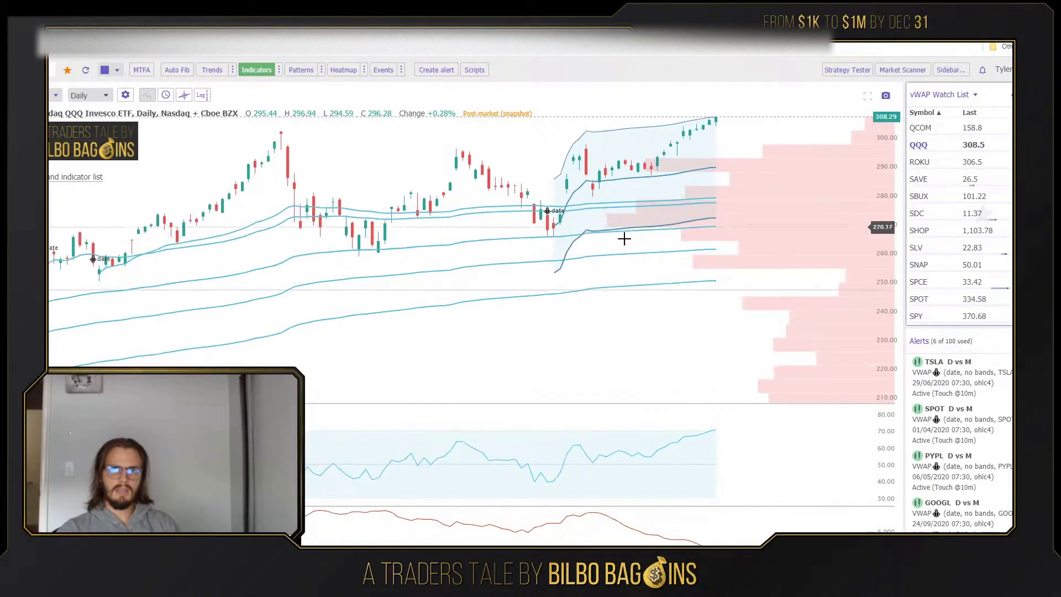
{"action": "right_click", "coordinate": [593, 197]}
{"action": "left_click", "coordinate": [605, 228]}
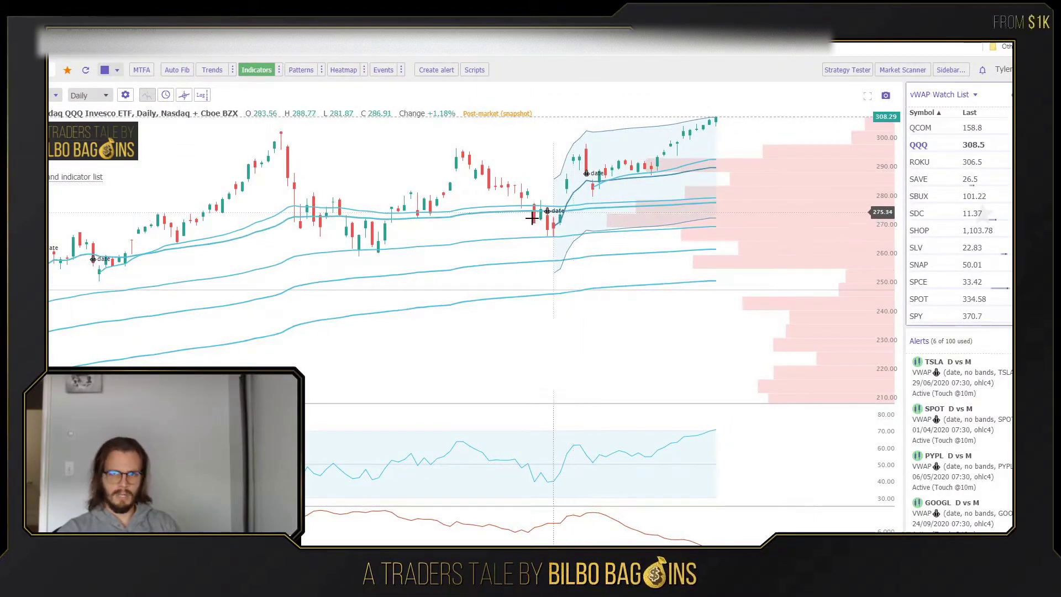
{"action": "scroll", "coordinate": [529, 218], "scroll_direction": "down", "scroll_amount": 2}
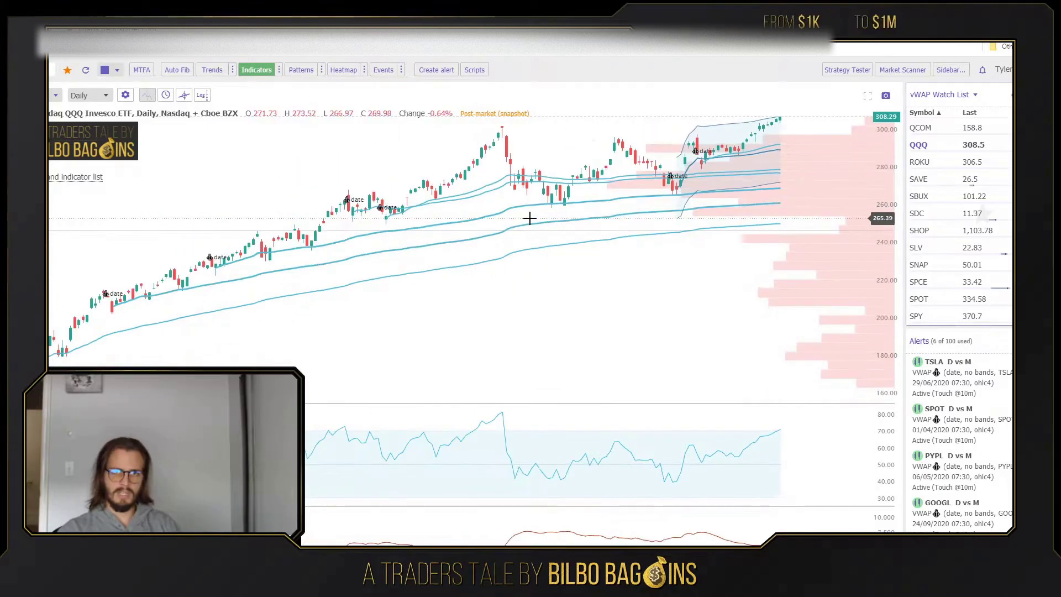
{"action": "right_click", "coordinate": [403, 213]}
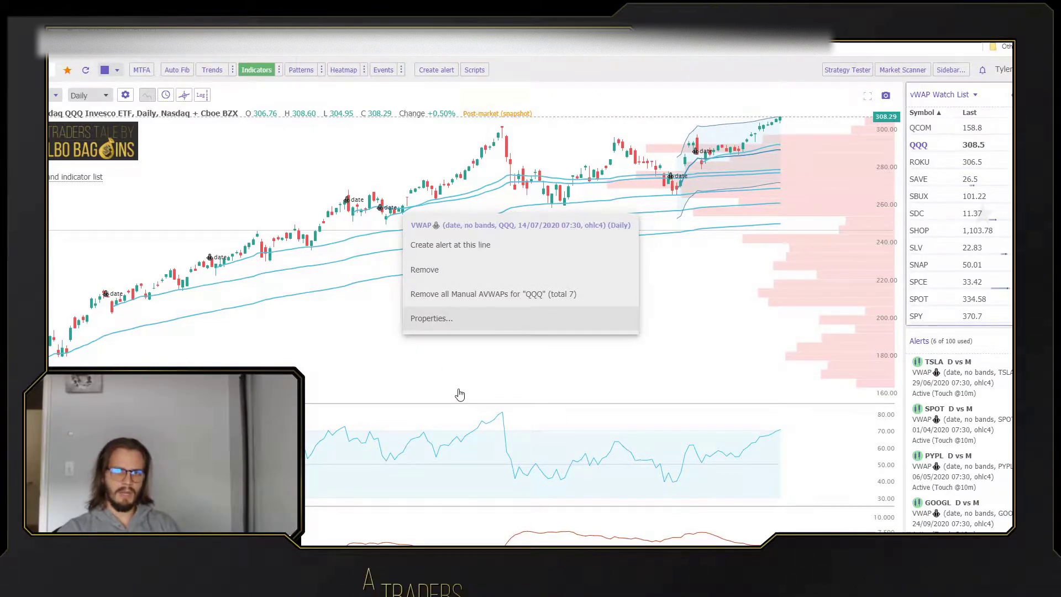
Give the 14/07 QQQ VWAP Percentage bands with Level 1 at 6 and Levels 2–4 at 0.
{"action": "left_click", "coordinate": [432, 318]}
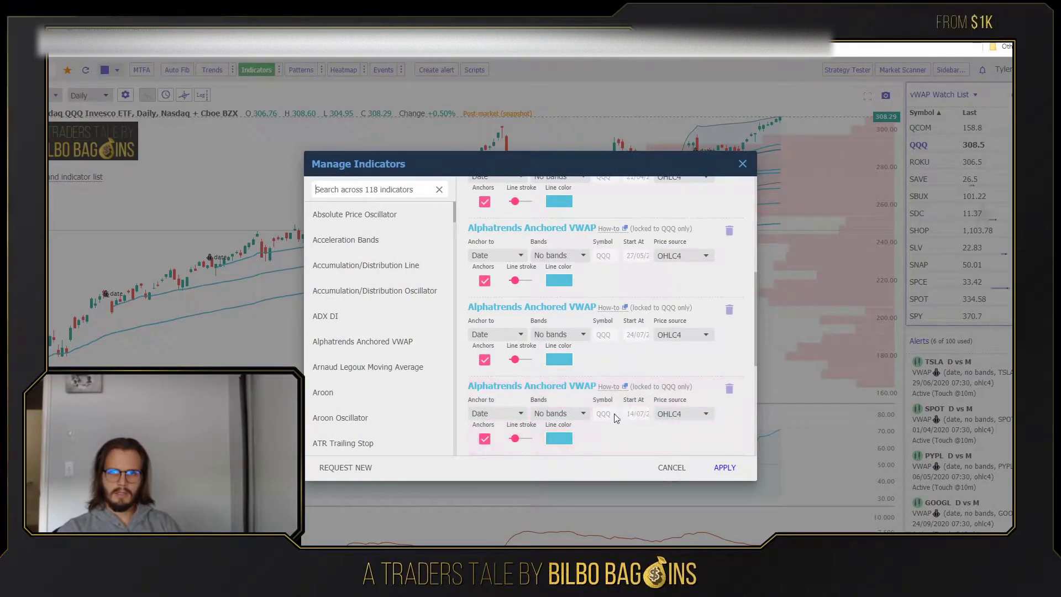
{"action": "left_click", "coordinate": [550, 414]}
{"action": "left_click", "coordinate": [568, 457]}
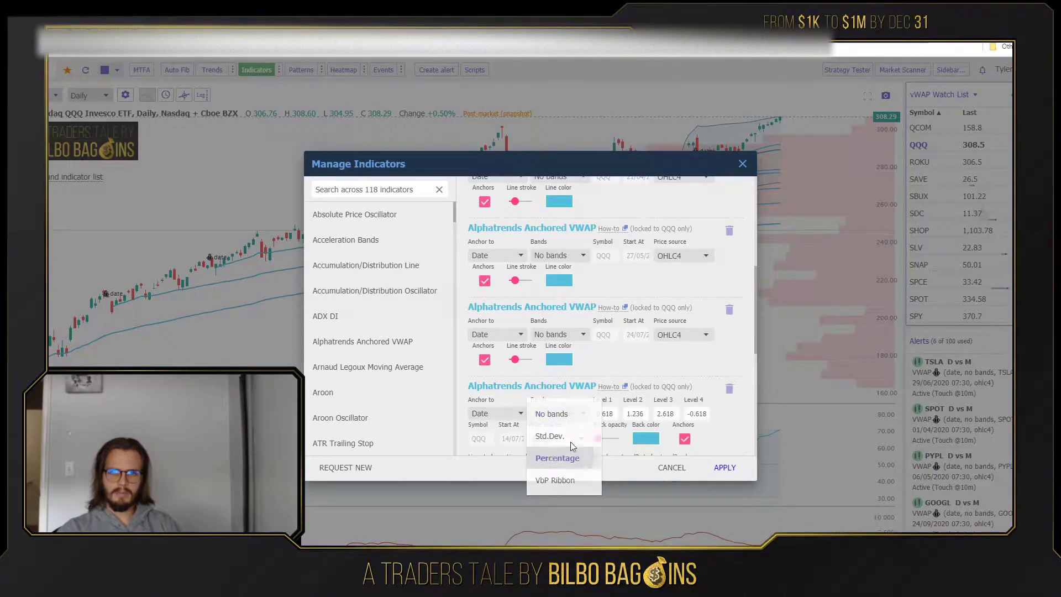
{"action": "double_click", "coordinate": [607, 413]}
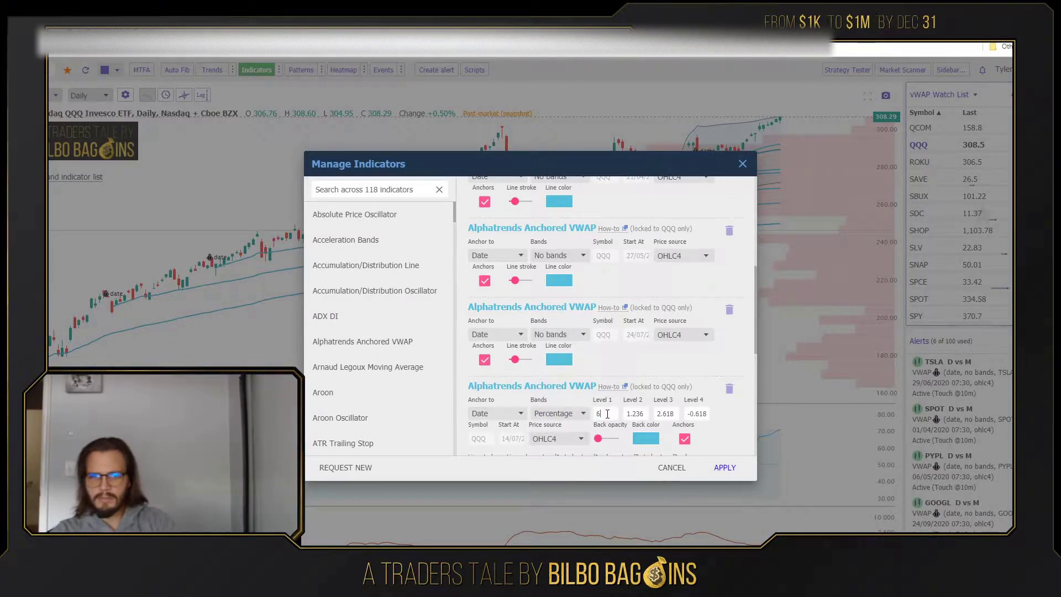
{"action": "key", "text": "BackSpace"}
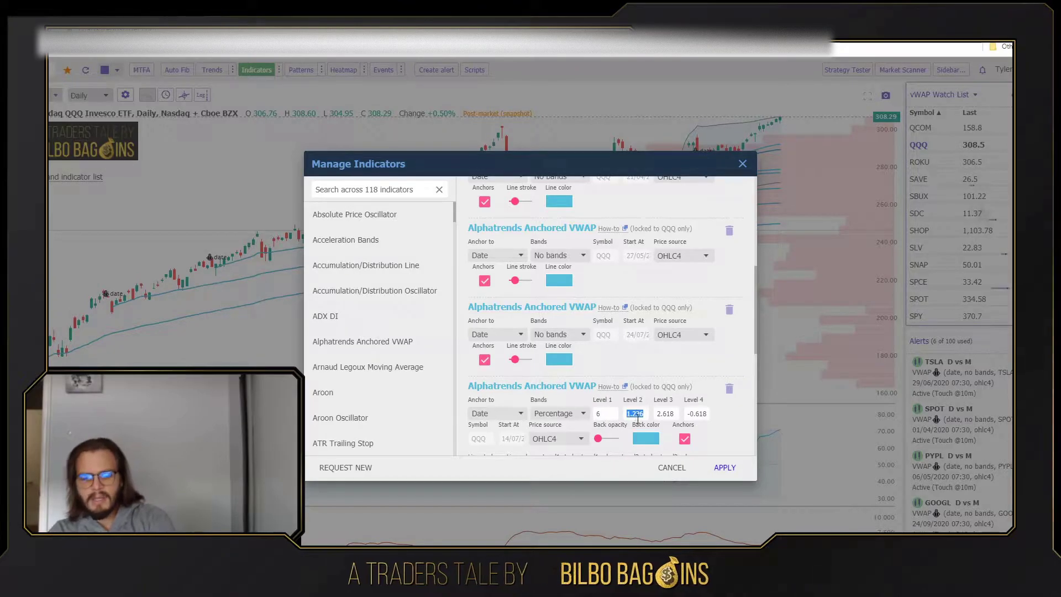
{"action": "left_click", "coordinate": [732, 473]}
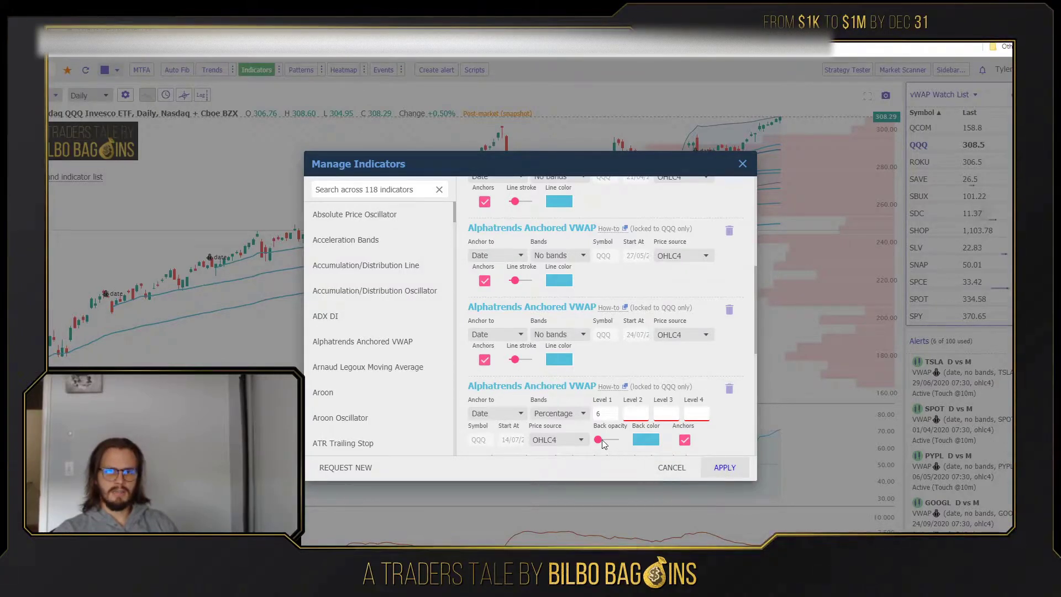
{"action": "left_click", "coordinate": [635, 413]}
{"action": "type", "text": "0"}
{"action": "left_click", "coordinate": [661, 414]}
{"action": "type", "text": "0"}
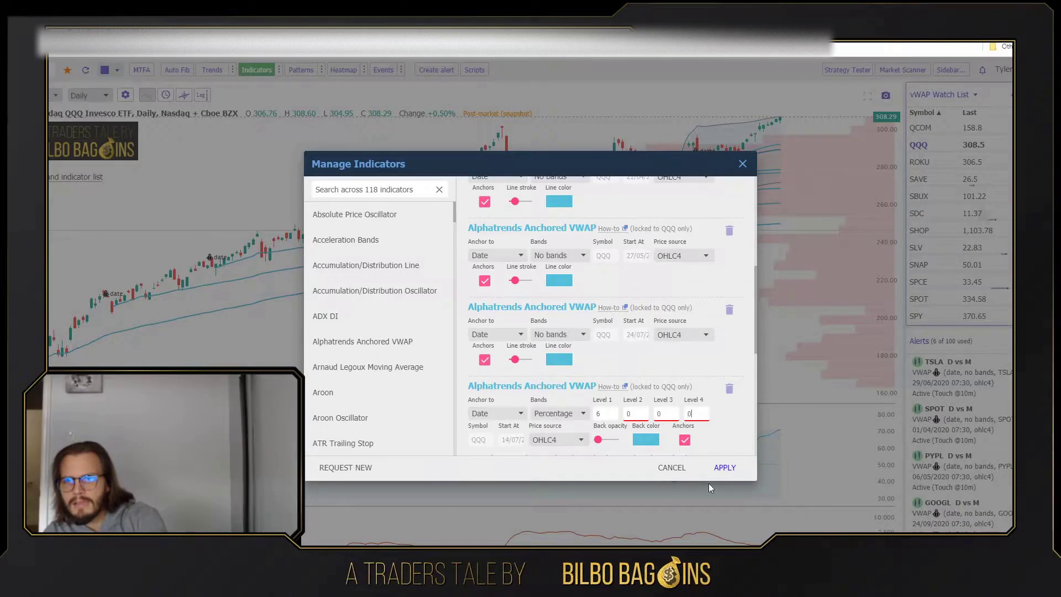
{"action": "left_click", "coordinate": [725, 468]}
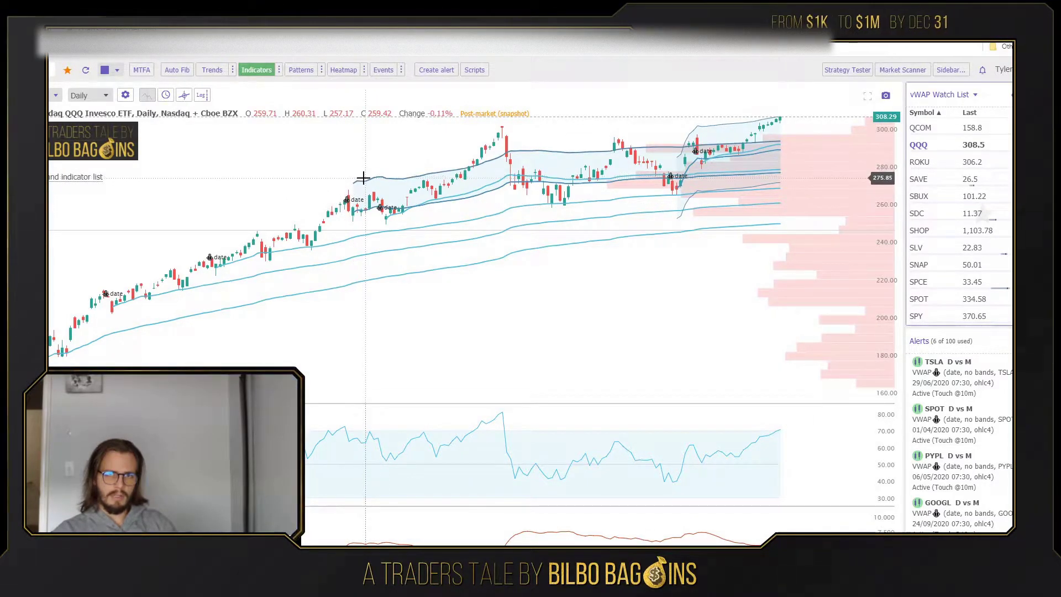
Switch the QQQ anchored VWAP to Percentage bands with Level 1 at 6 and apply.
{"action": "right_click", "coordinate": [390, 232]}
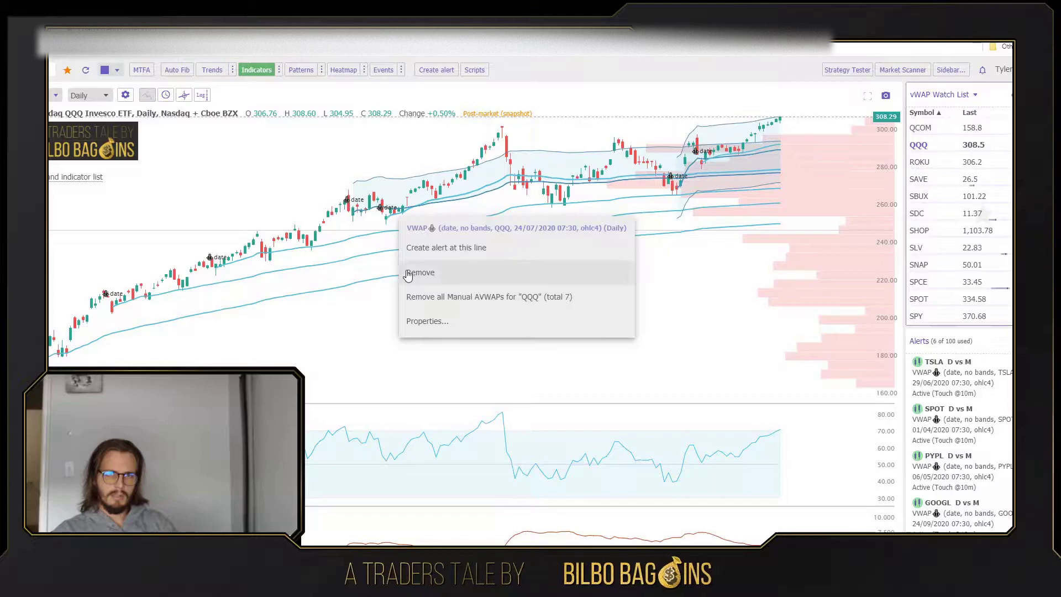
{"action": "left_click", "coordinate": [420, 320]}
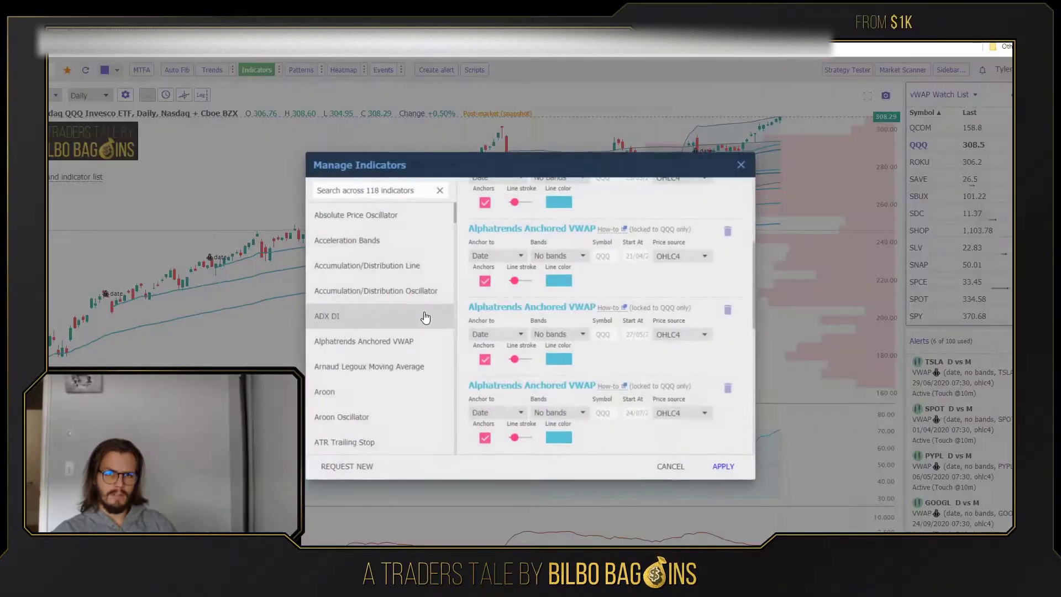
{"action": "left_click", "coordinate": [568, 415]}
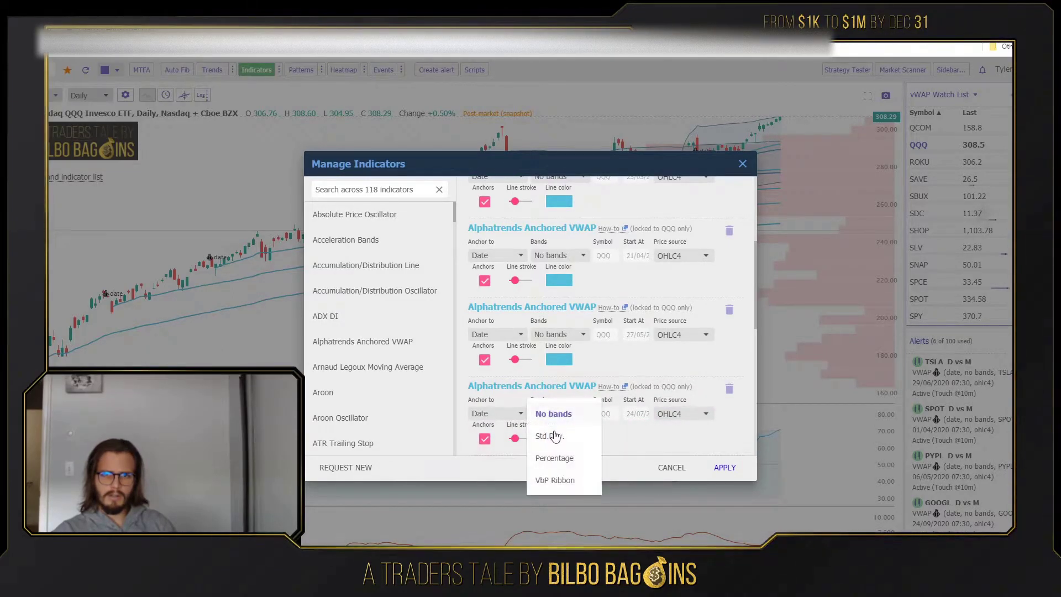
{"action": "left_click", "coordinate": [564, 457]}
{"action": "double_click", "coordinate": [607, 412]}
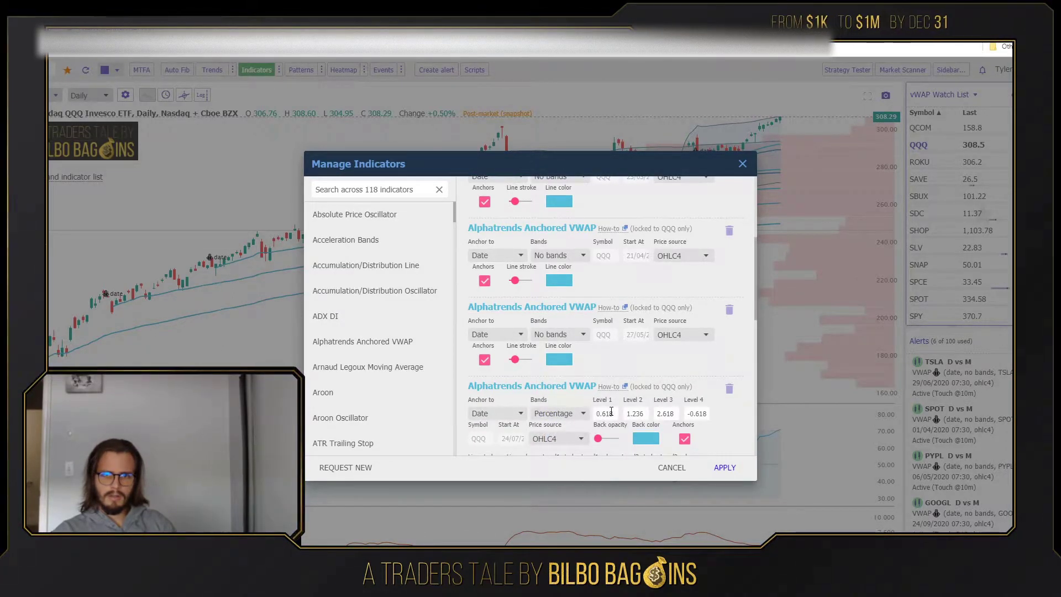
{"action": "type", "text": "6"}
{"action": "key", "text": "Tab"}
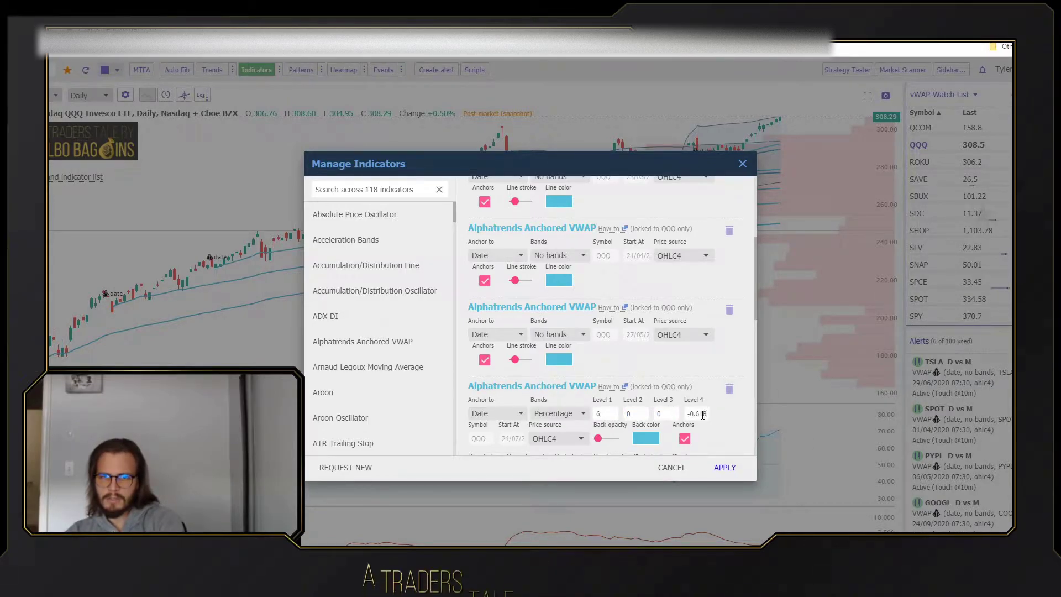
{"action": "left_click", "coordinate": [713, 470]}
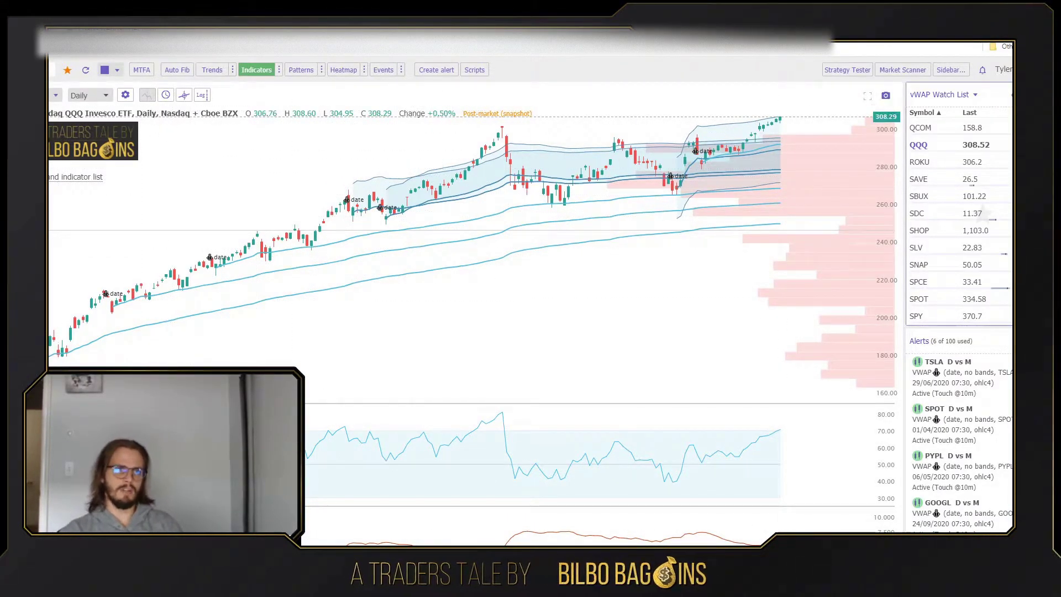
Load the Home Depot (HD) daily chart in TrendSpider.
{"action": "left_click", "coordinate": [57, 100]}
{"action": "type", "text": "HD"}
{"action": "key", "text": "Return"}
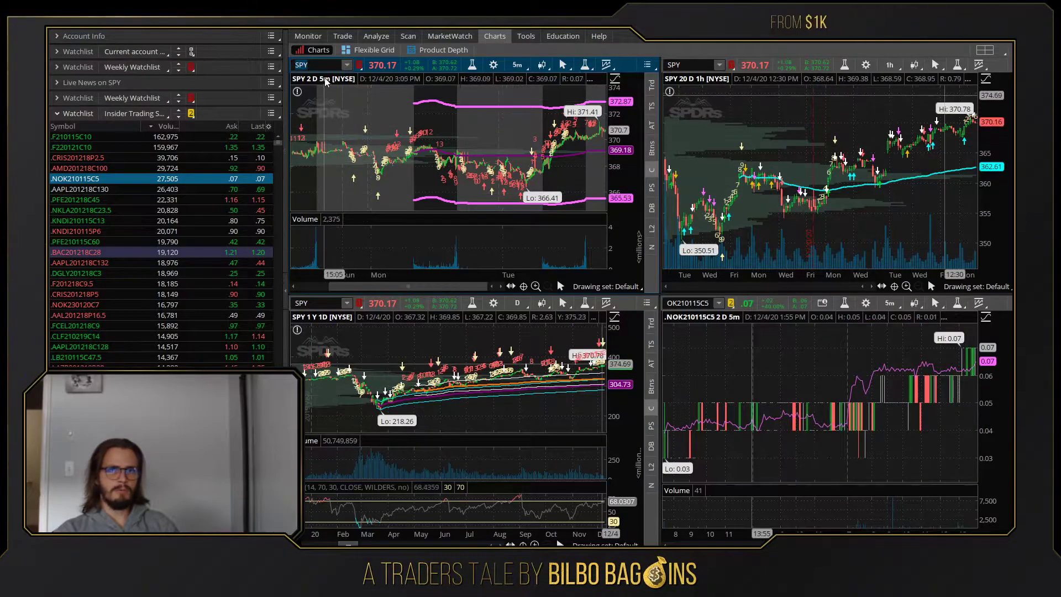
Put HD in the linked charts, then maximize and zoom into the HD chart.
{"action": "left_click", "coordinate": [318, 65]}
{"action": "type", "text": "HD"}
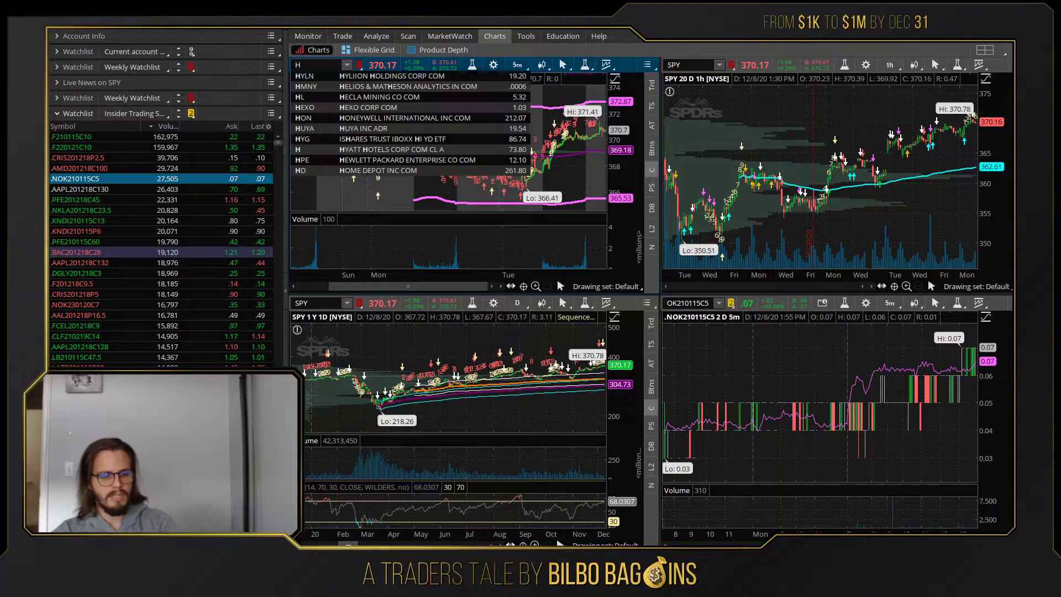
{"action": "right_click", "coordinate": [583, 83]}
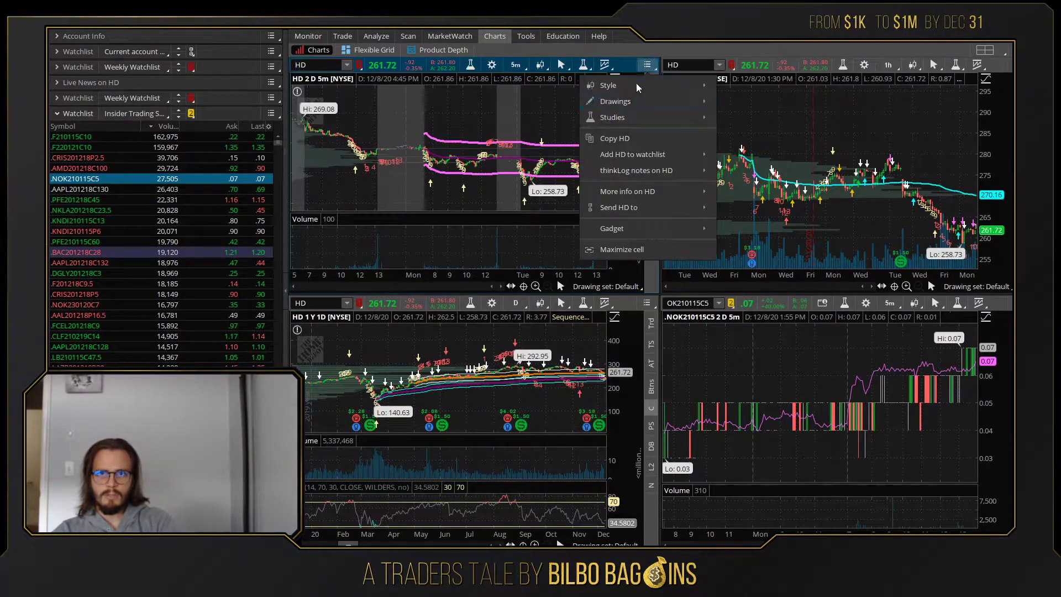
{"action": "left_click", "coordinate": [602, 251]}
{"action": "left_click_drag", "start_coordinate": [579, 259], "coordinate": [740, 263]}
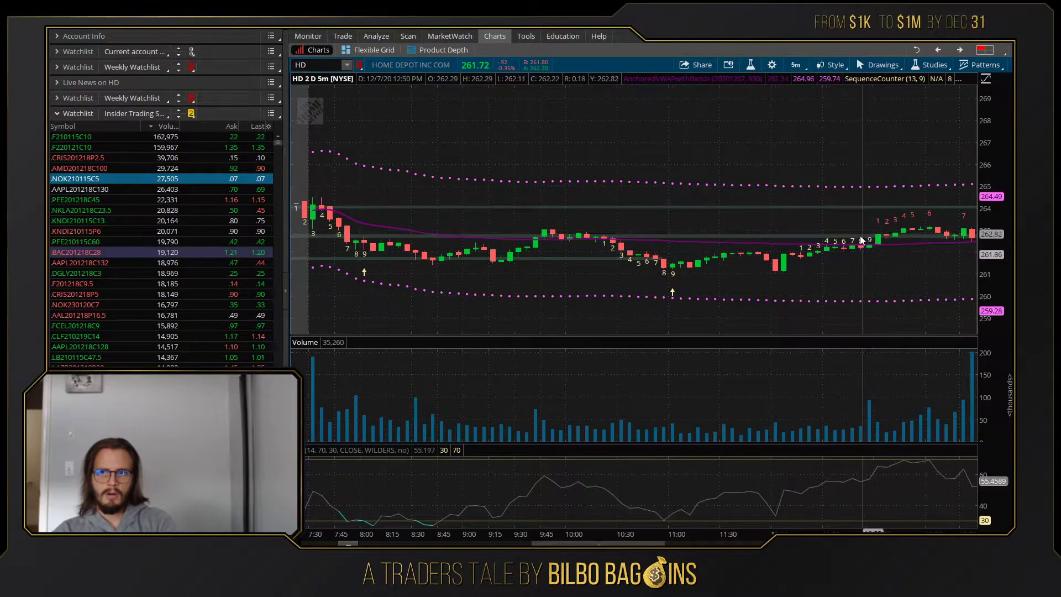
{"action": "scroll", "coordinate": [855, 237], "scroll_direction": "down", "scroll_amount": 1}
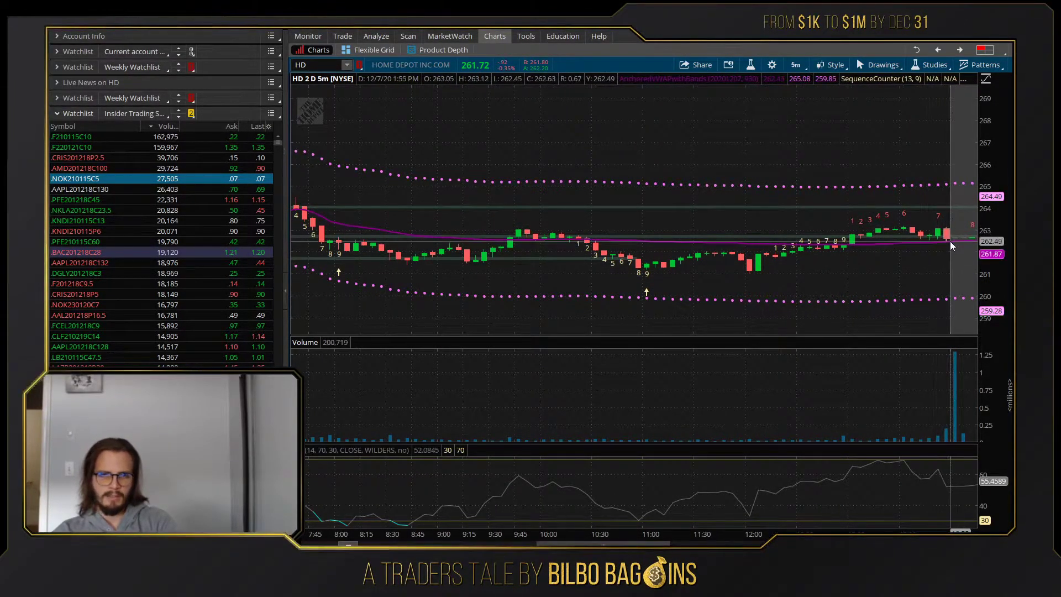
{"action": "scroll", "coordinate": [891, 256], "scroll_direction": "down", "scroll_amount": 5}
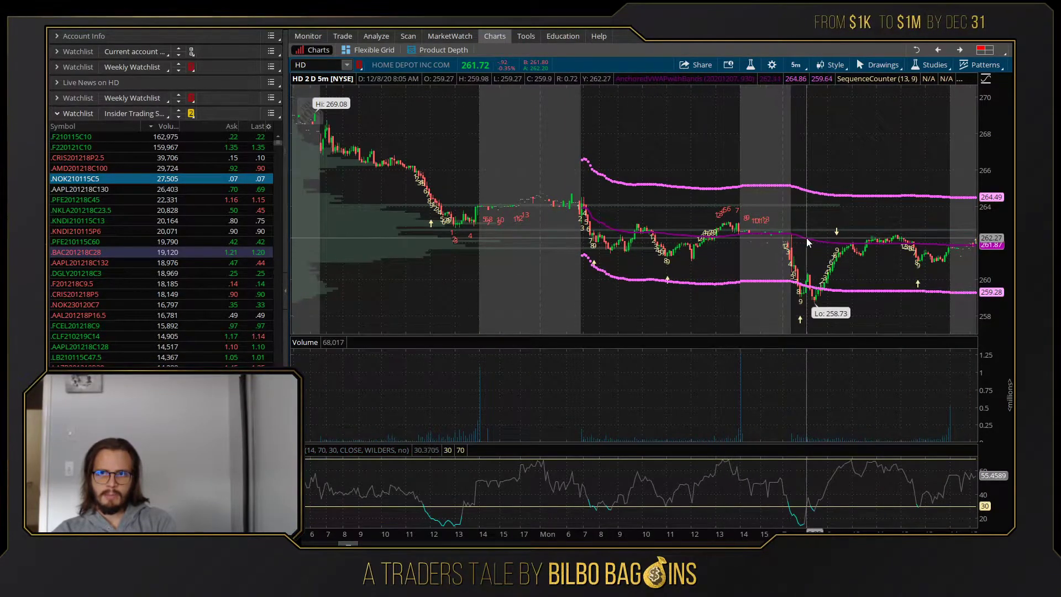
Re-anchor the VWAP study to 20201208, check the 12/8 morning, and restore the grid.
{"action": "double_click", "coordinate": [807, 242]}
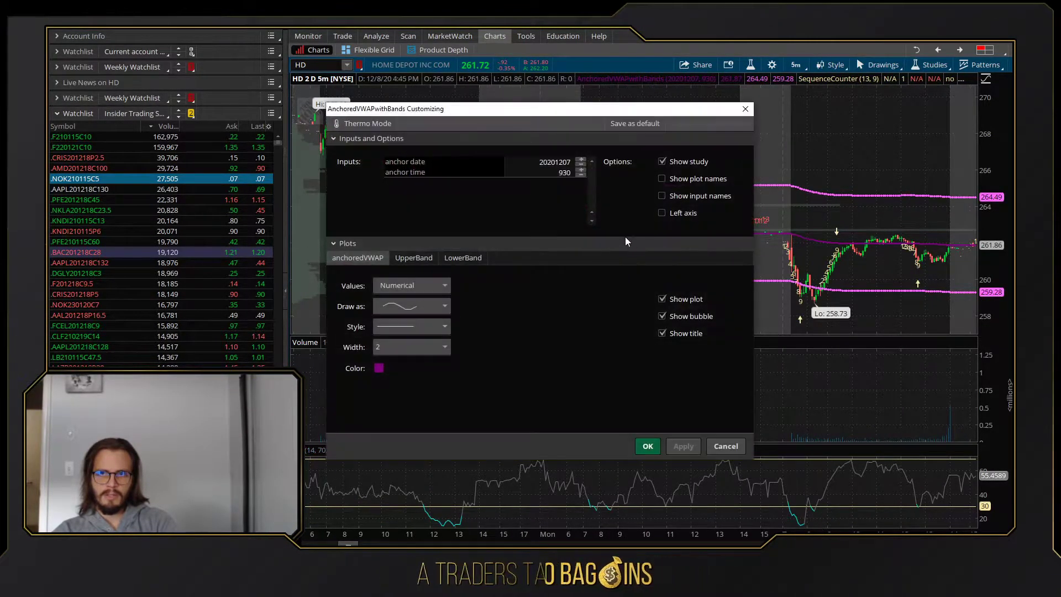
{"action": "left_click", "coordinate": [579, 160]}
{"action": "left_click", "coordinate": [677, 445]}
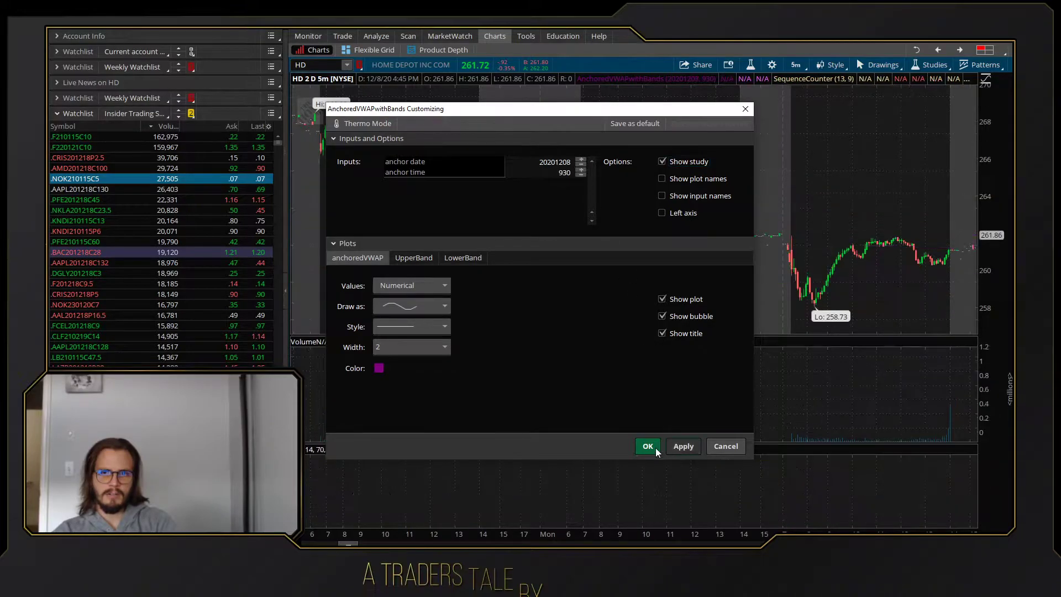
{"action": "left_click", "coordinate": [648, 446]}
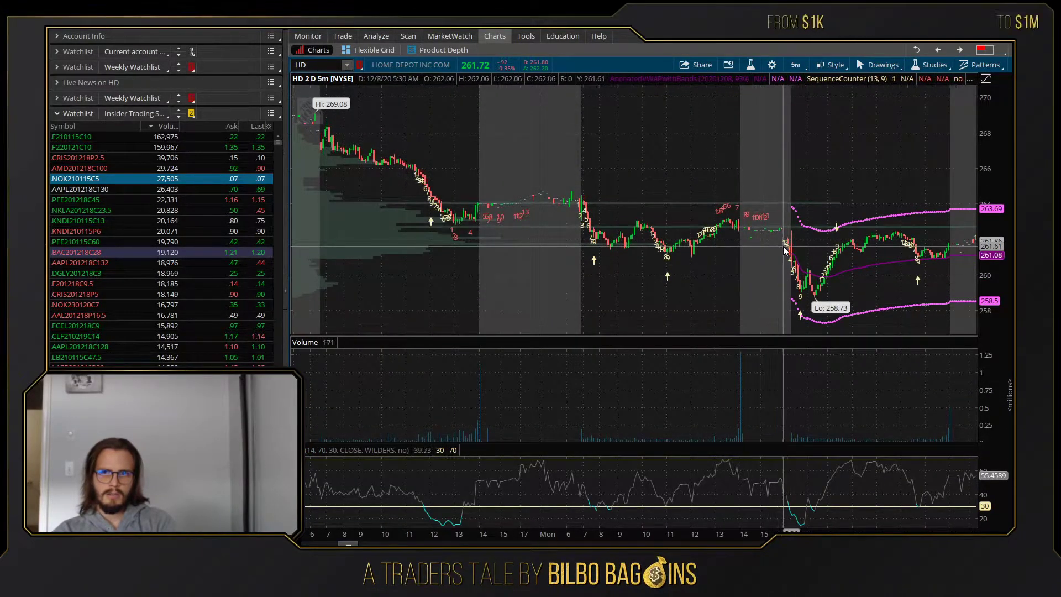
{"action": "left_click_drag", "start_coordinate": [901, 255], "coordinate": [947, 258]}
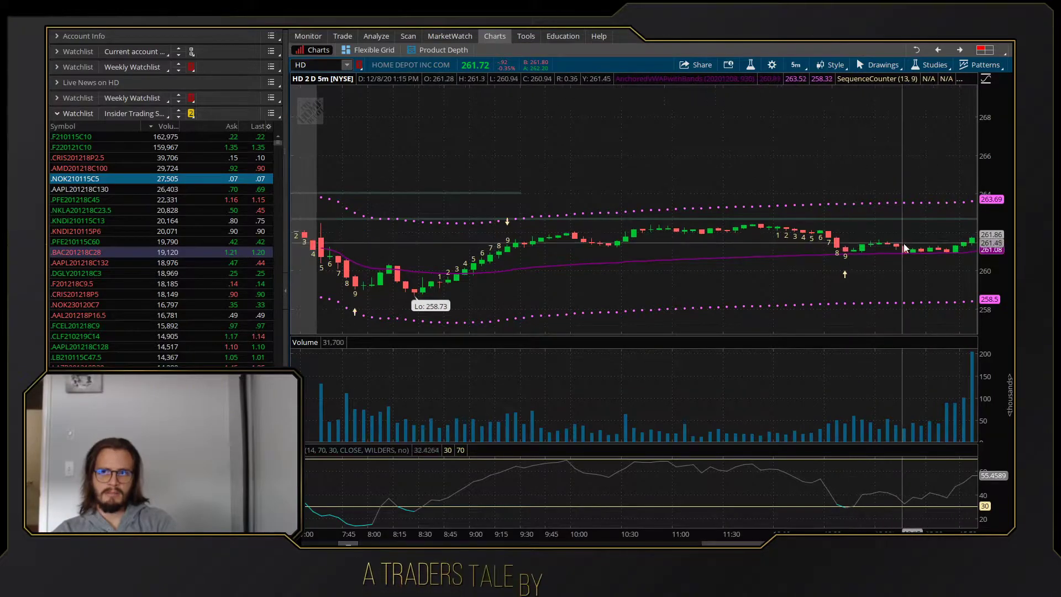
{"action": "scroll", "coordinate": [937, 236], "scroll_direction": "down", "scroll_amount": 3}
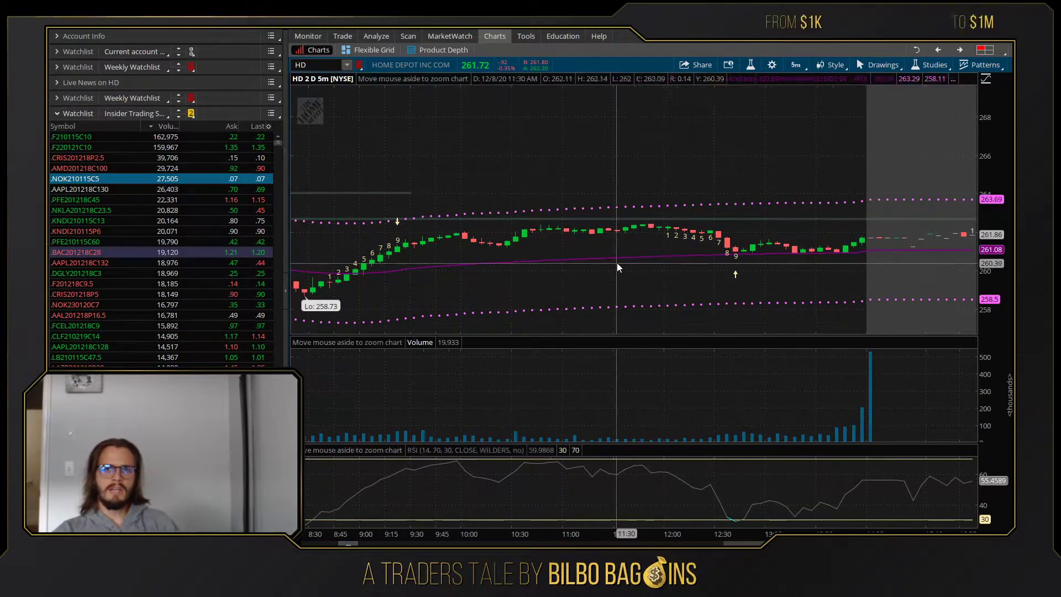
{"action": "scroll", "coordinate": [545, 258], "scroll_direction": "down", "scroll_amount": 5}
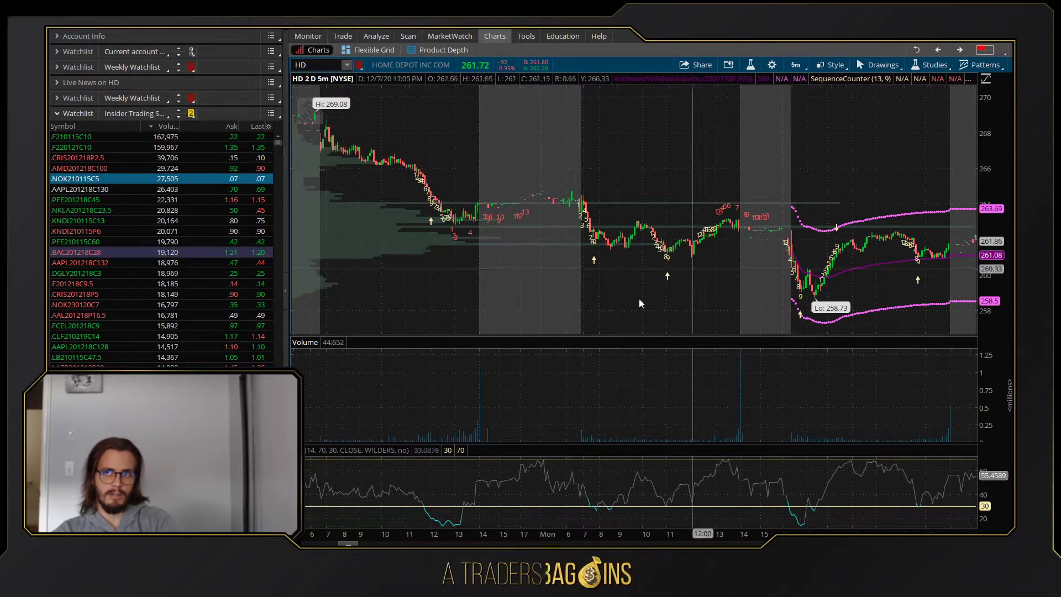
{"action": "left_click", "coordinate": [919, 52]}
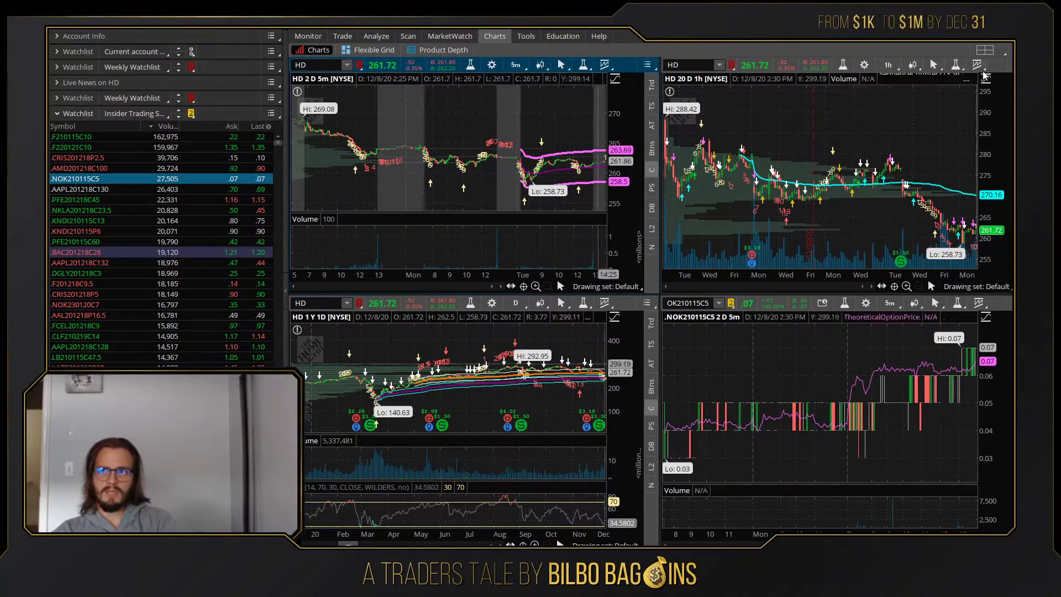
Switch from thinkorswim to the TrendSpider Home Depot daily chart.
{"action": "key", "text": "alt+Tab"}
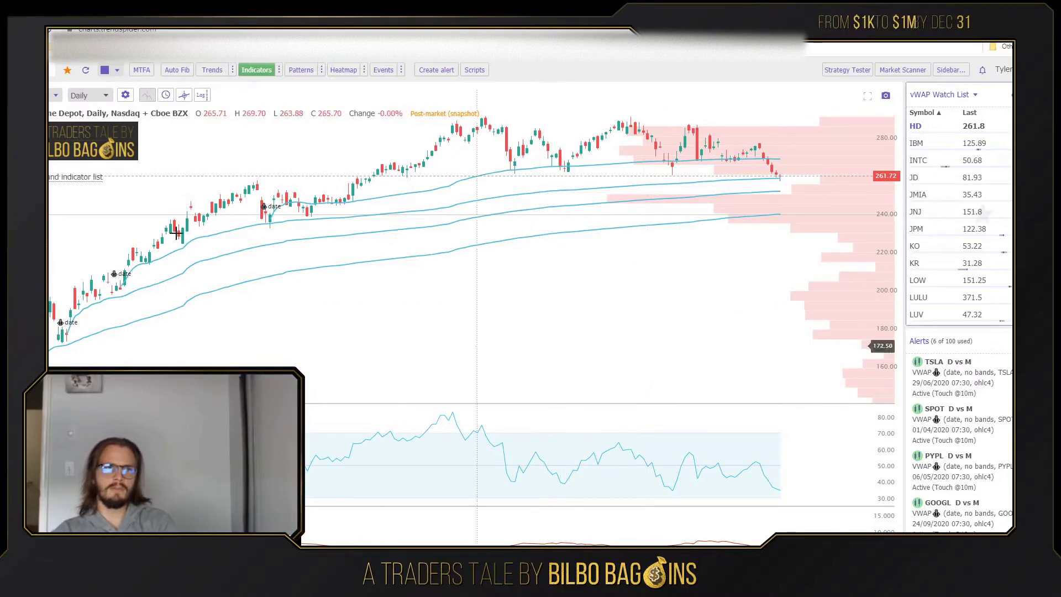
Replace HD with the Alibaba (BABA) daily chart, then return to thinkorswim's HD grid.
{"action": "left_click", "coordinate": [52, 95]}
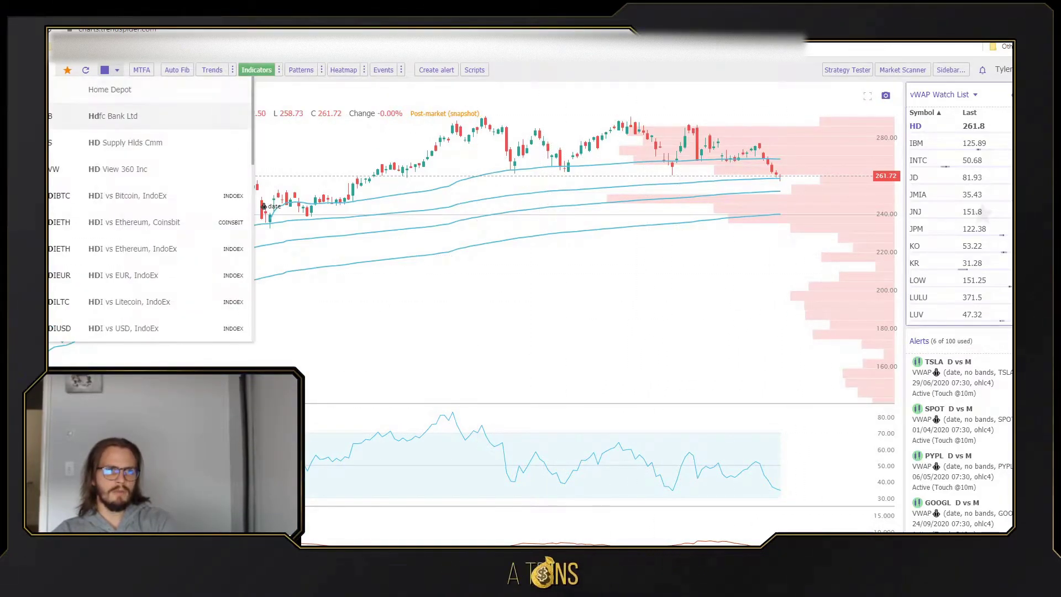
{"action": "key", "text": "BackSpace"}
{"action": "key", "text": "BackSpace"}
{"action": "type", "text": "baba"}
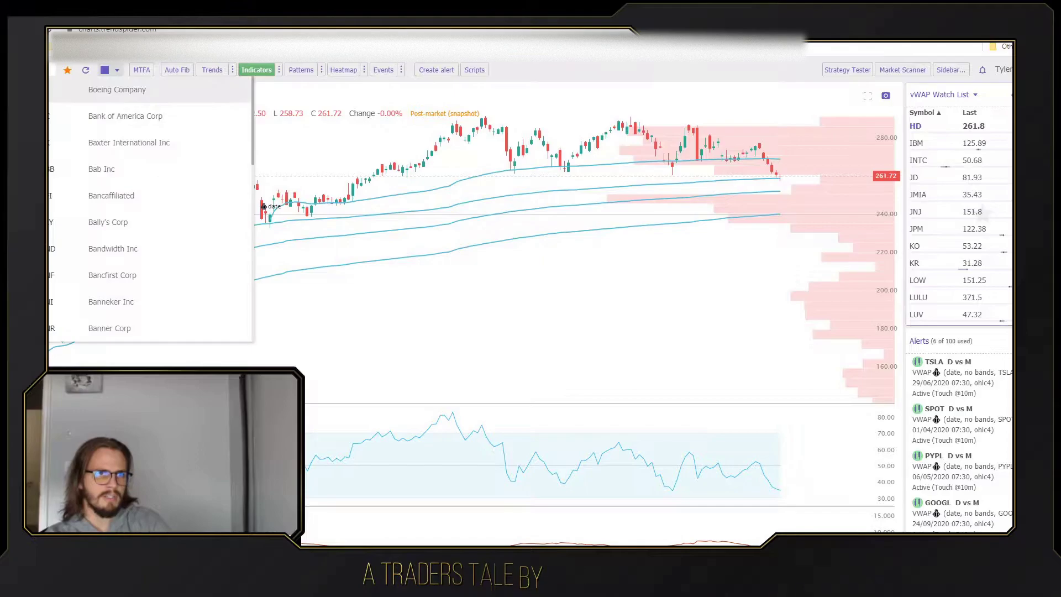
{"action": "key", "text": "Return"}
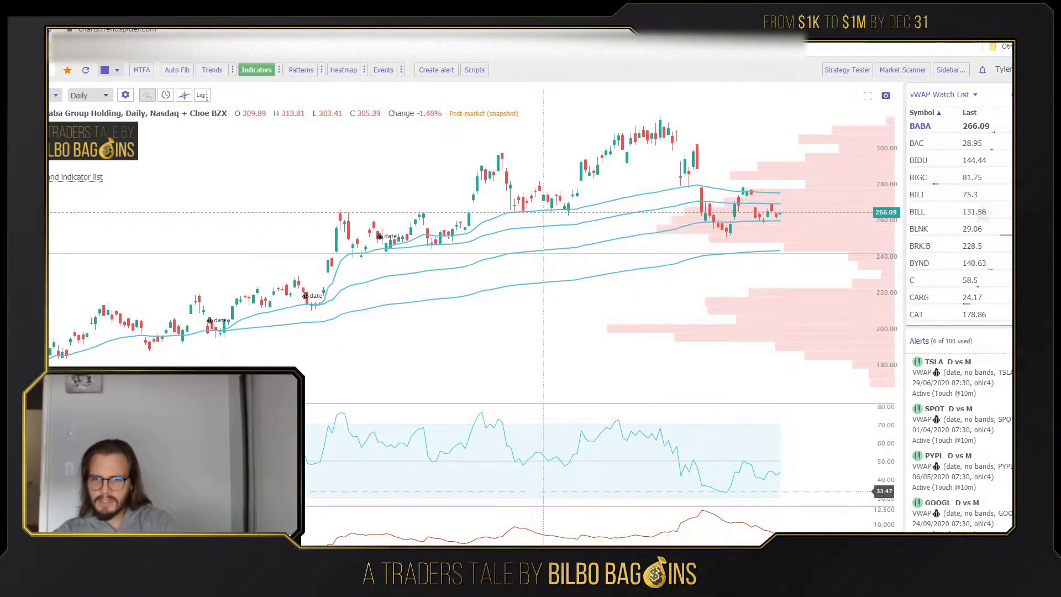
{"action": "key", "text": "alt+Tab"}
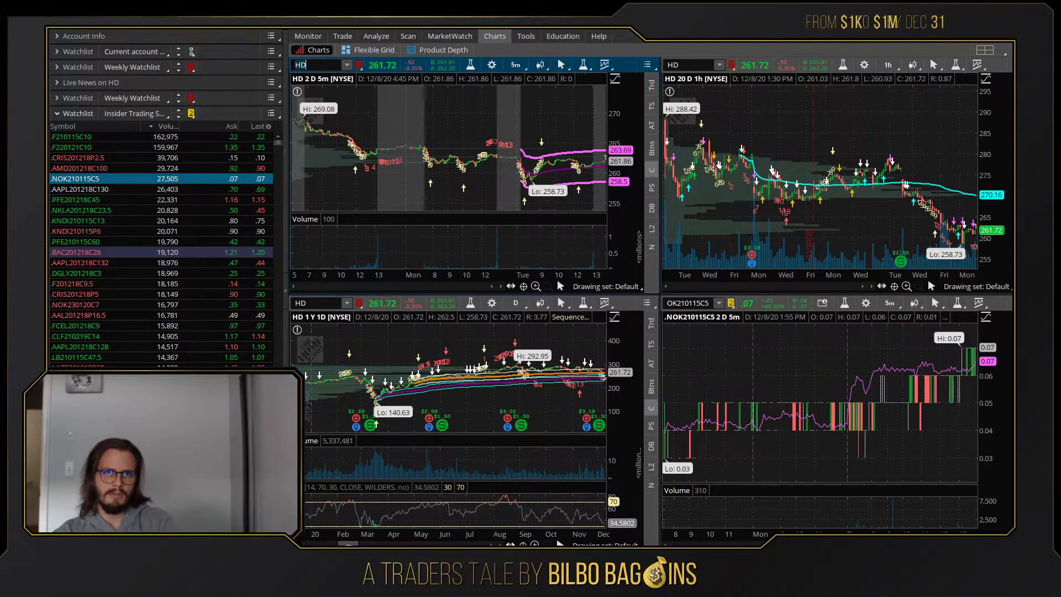
Load BABA into the linked charts and re-anchor its VWAP bands to 20201116.
{"action": "type", "text": "BABA"}
{"action": "key", "text": "Return"}
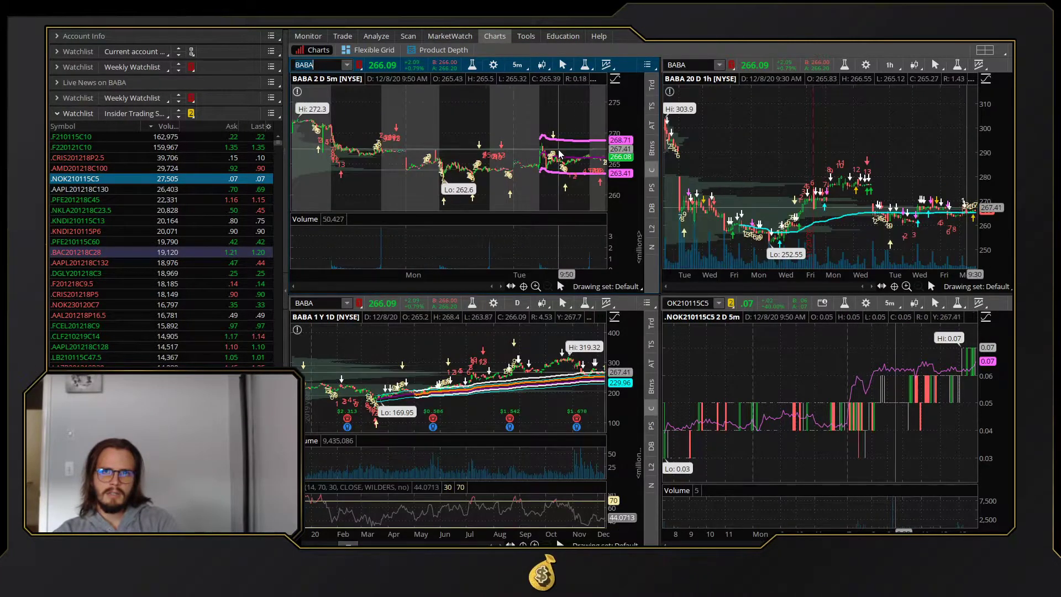
{"action": "double_click", "coordinate": [560, 154]}
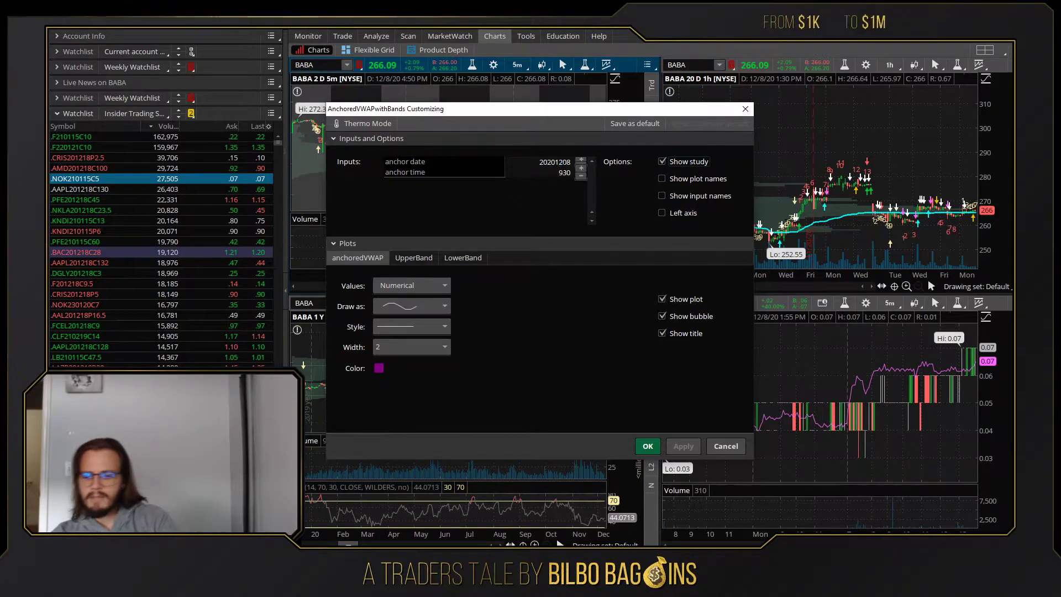
{"action": "left_click", "coordinate": [539, 162]}
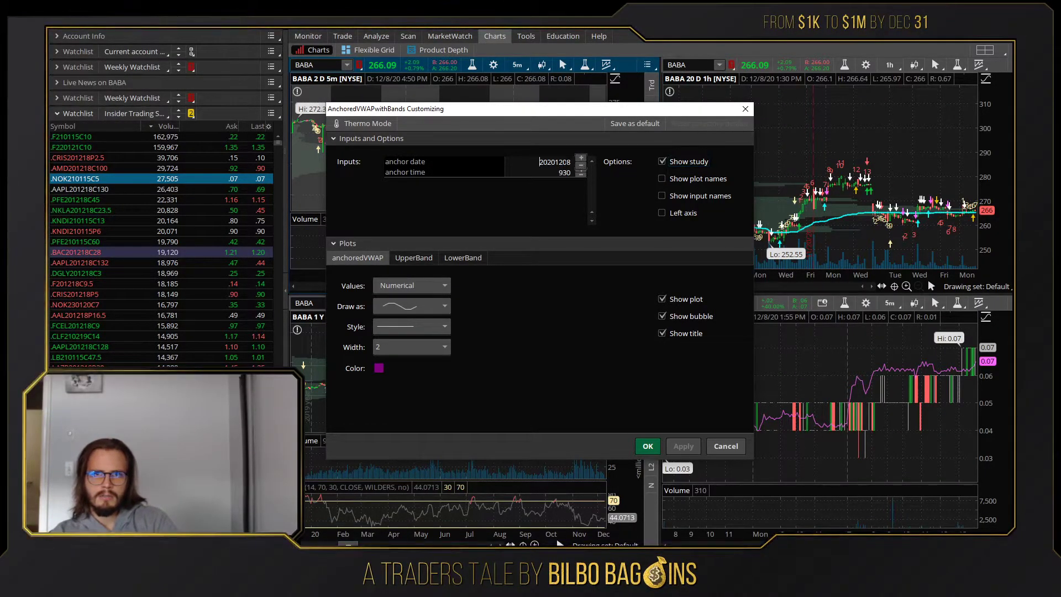
{"action": "key", "text": "Right"}
{"action": "key", "text": "Right"}
{"action": "key", "text": "Right"}
{"action": "key", "text": "Right"}
{"action": "key", "text": "Right"}
{"action": "key", "text": "Right"}
{"action": "key", "text": "BackSpace"}
{"action": "type", "text": "1"}
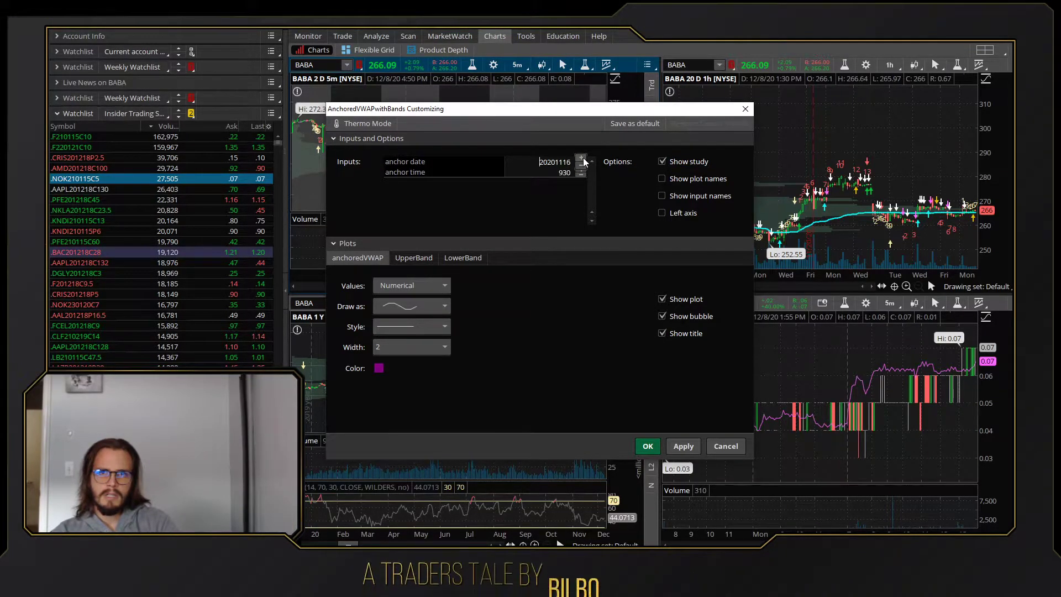
{"action": "left_click", "coordinate": [648, 446]}
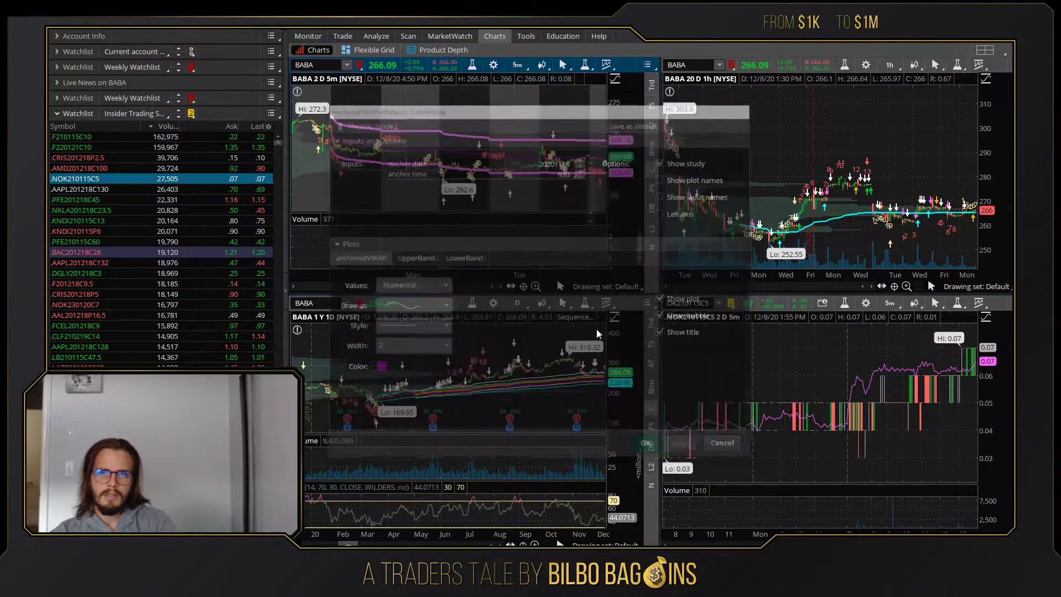
Set the BABA chart's time frame to a 30-day custom interval.
{"action": "left_click", "coordinate": [516, 65]}
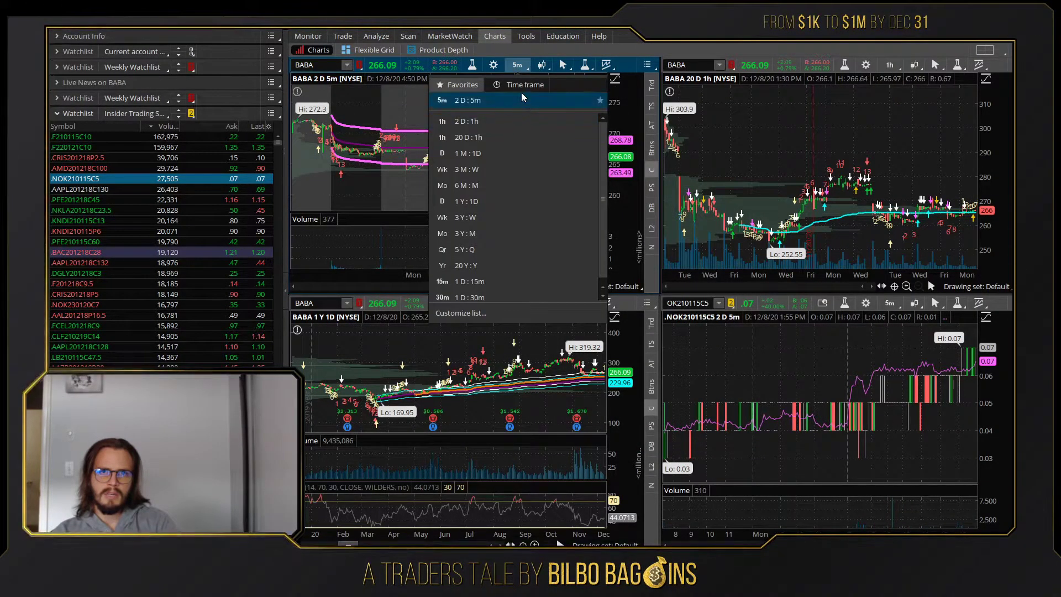
{"action": "left_click", "coordinate": [525, 84]}
{"action": "left_click", "coordinate": [560, 156]}
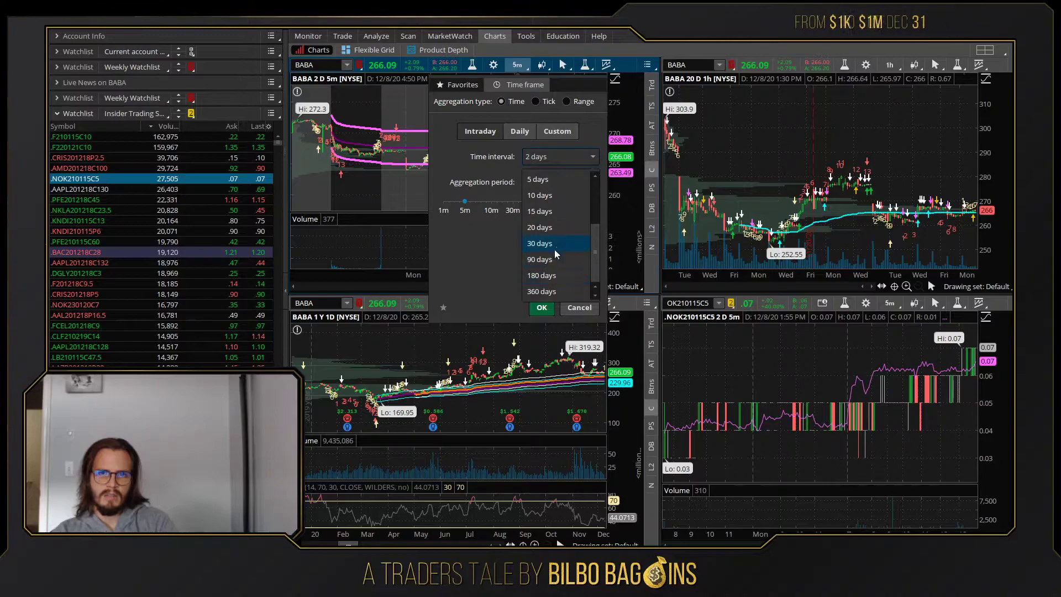
{"action": "left_click", "coordinate": [539, 243]}
{"action": "left_click", "coordinate": [542, 307]}
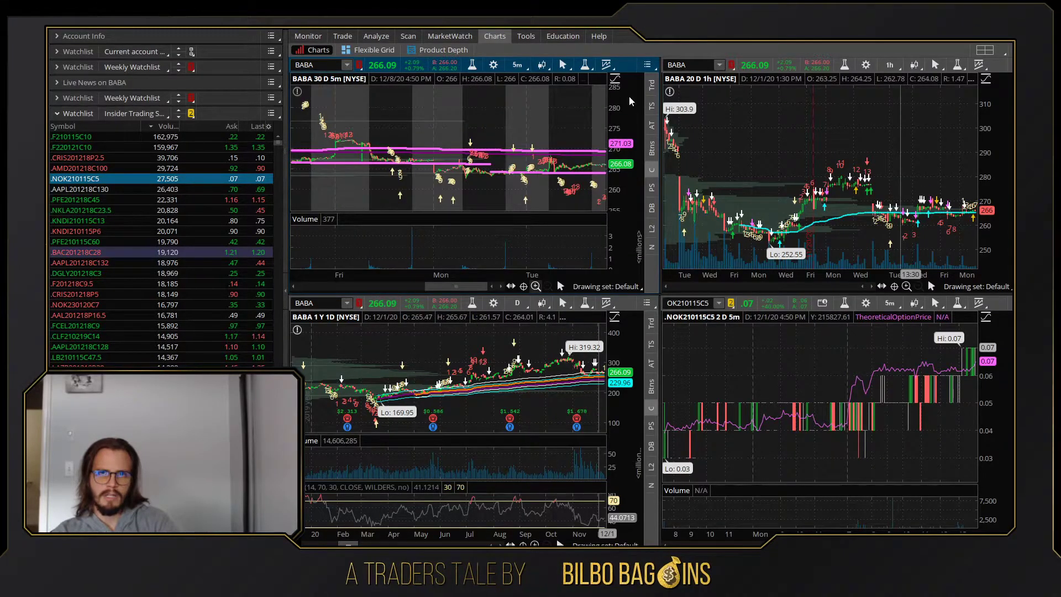
Maximize the BABA chart, zoom into mid-November, and enlarge the price pane over volume.
{"action": "right_click", "coordinate": [578, 65]}
{"action": "left_click", "coordinate": [639, 254]}
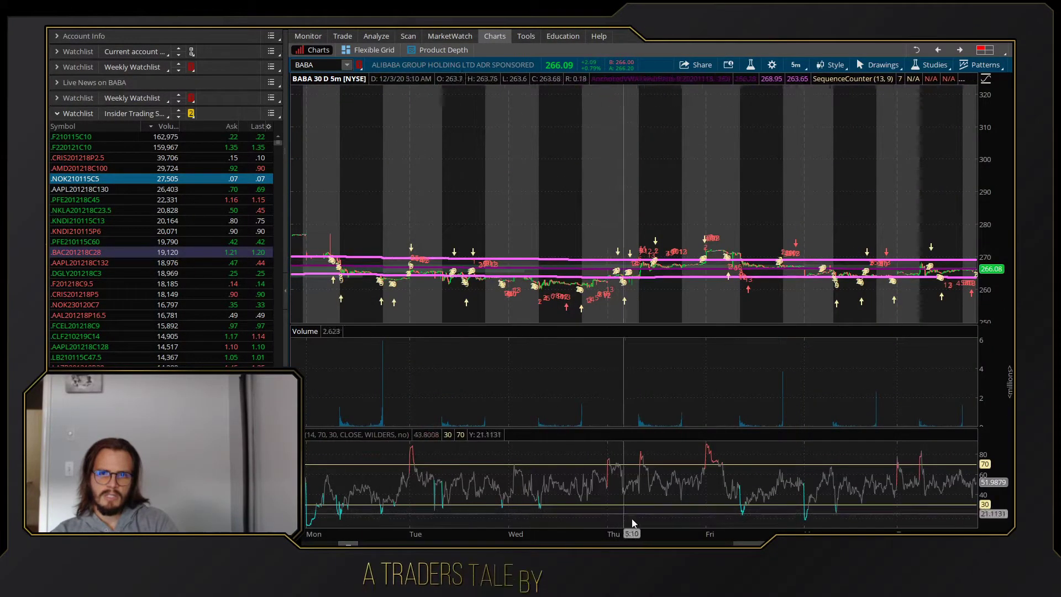
{"action": "scroll", "coordinate": [636, 528], "scroll_direction": "up", "scroll_amount": 5}
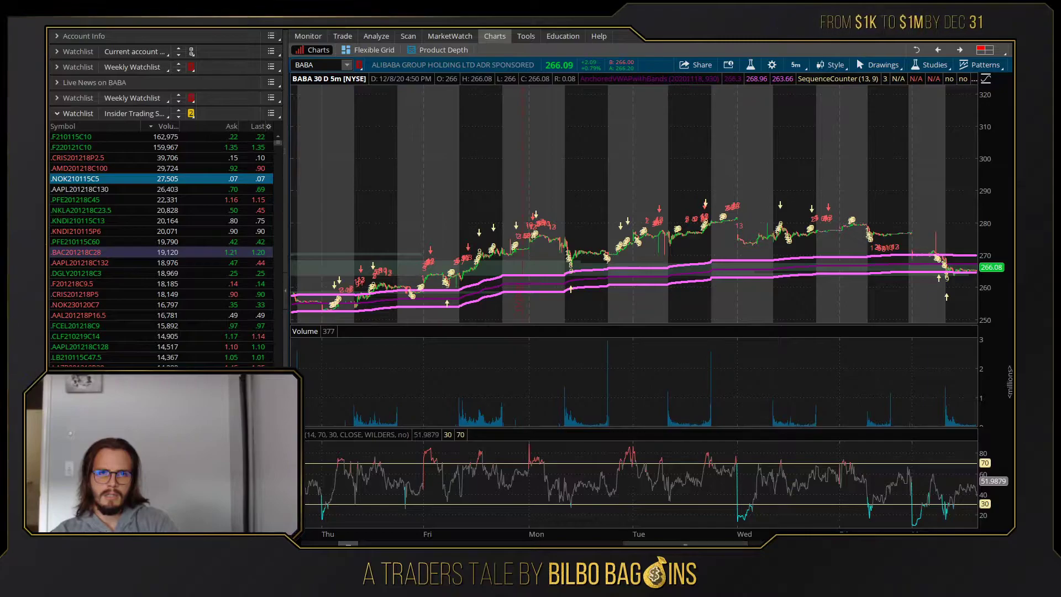
{"action": "scroll", "coordinate": [483, 369], "scroll_direction": "up", "scroll_amount": 5}
{"action": "left_click_drag", "start_coordinate": [336, 224], "coordinate": [483, 243]}
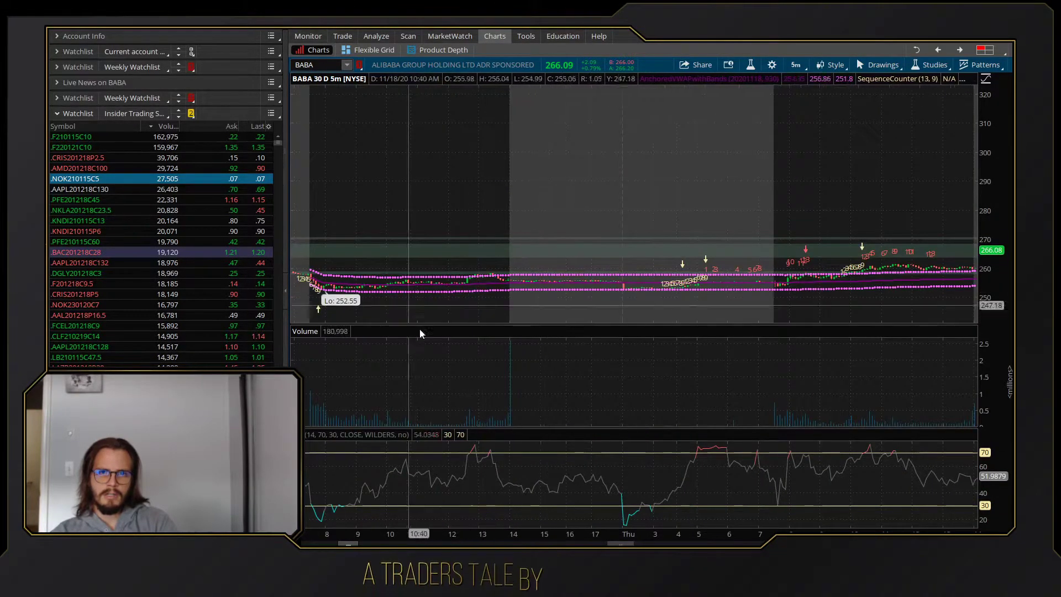
{"action": "left_click_drag", "start_coordinate": [614, 325], "coordinate": [553, 486]}
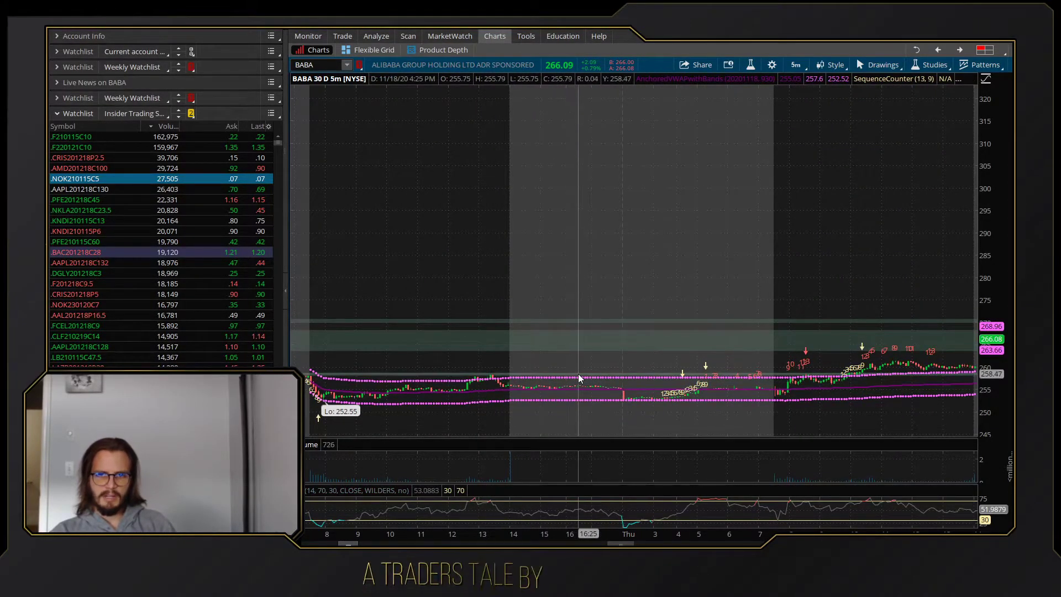
Advance the BABA VWAP band anchor to 20201119 at 930 and zoom into that session.
{"action": "scroll", "coordinate": [578, 378], "scroll_direction": "down", "scroll_amount": 5}
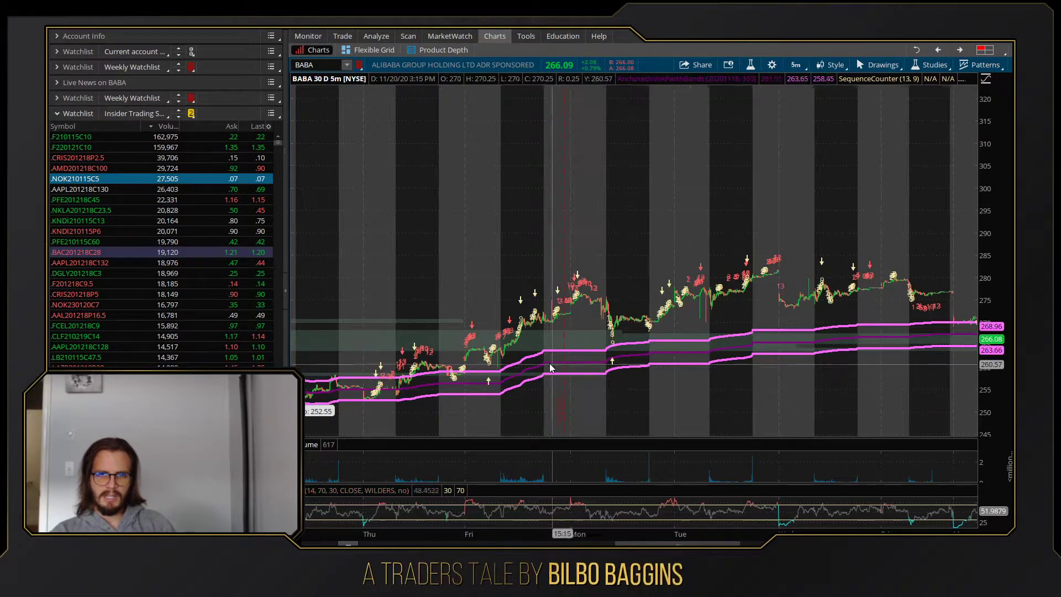
{"action": "double_click", "coordinate": [396, 385]}
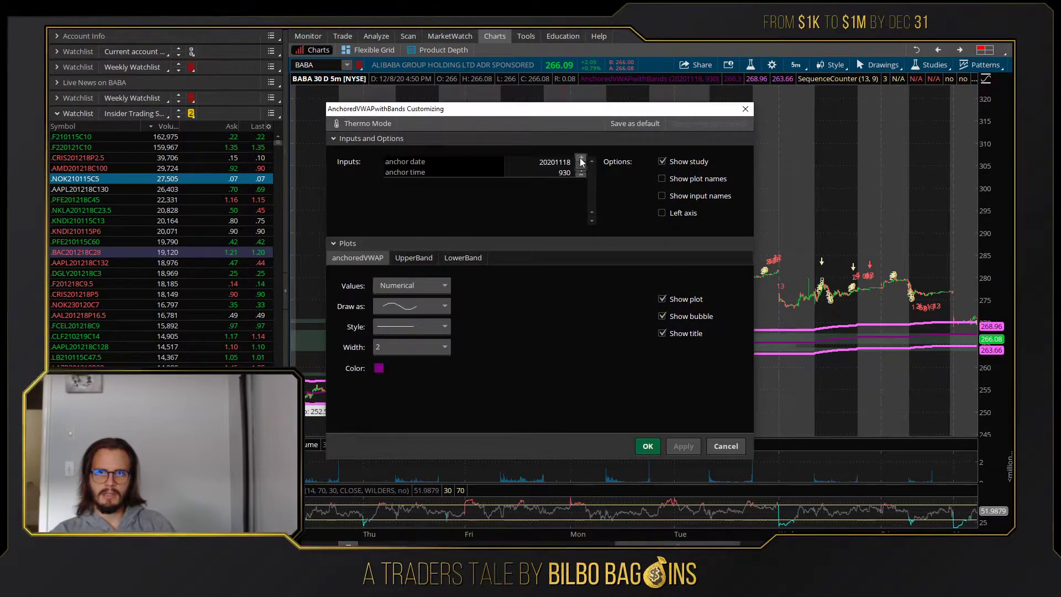
{"action": "left_click", "coordinate": [686, 449]}
{"action": "left_click", "coordinate": [641, 447]}
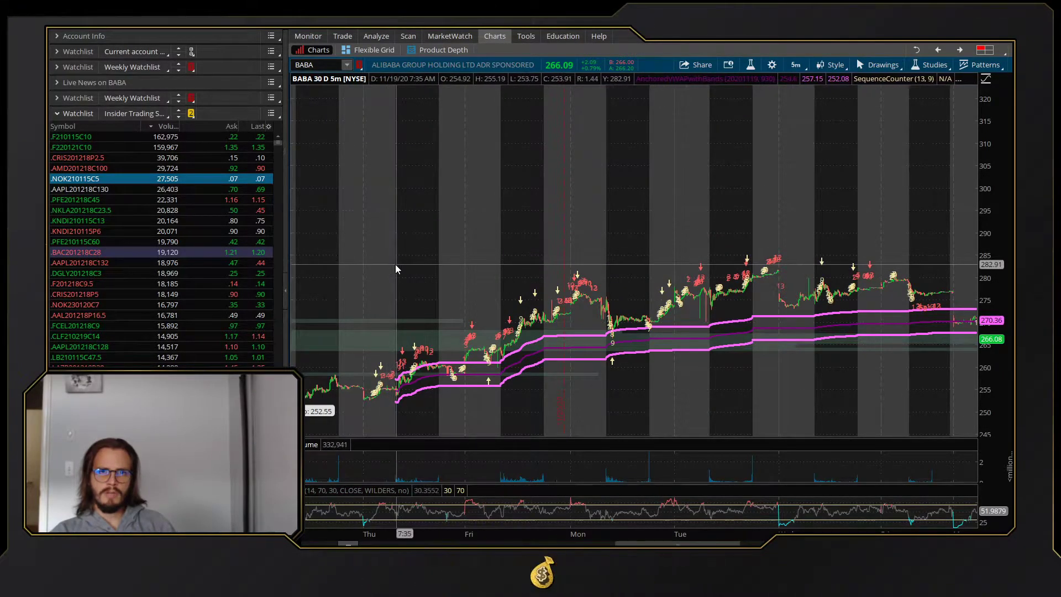
{"action": "left_click_drag", "start_coordinate": [424, 266], "coordinate": [450, 265]}
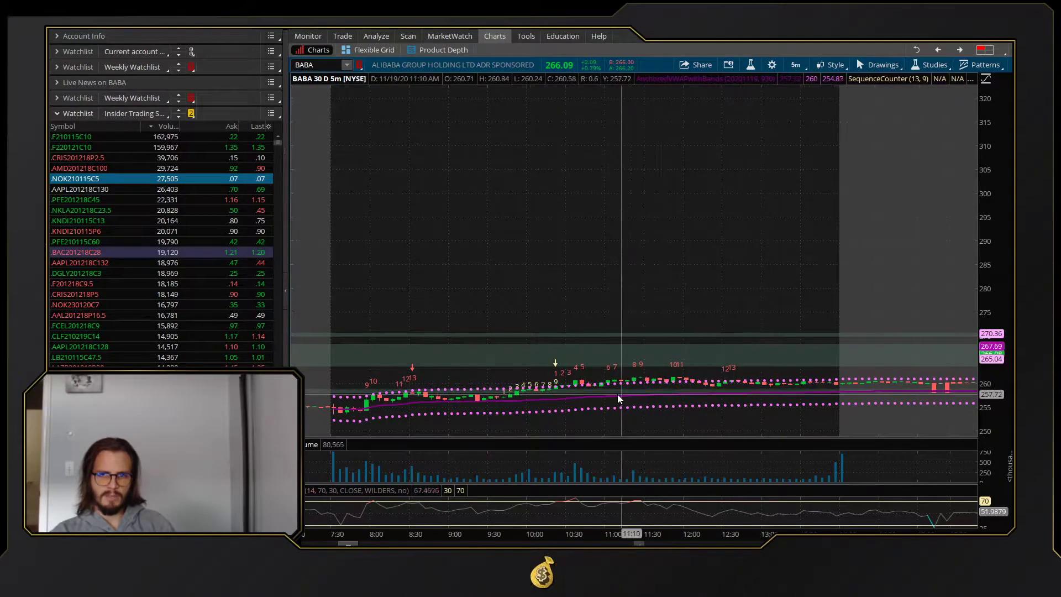
{"action": "scroll", "coordinate": [665, 303], "scroll_direction": "down", "scroll_amount": 5}
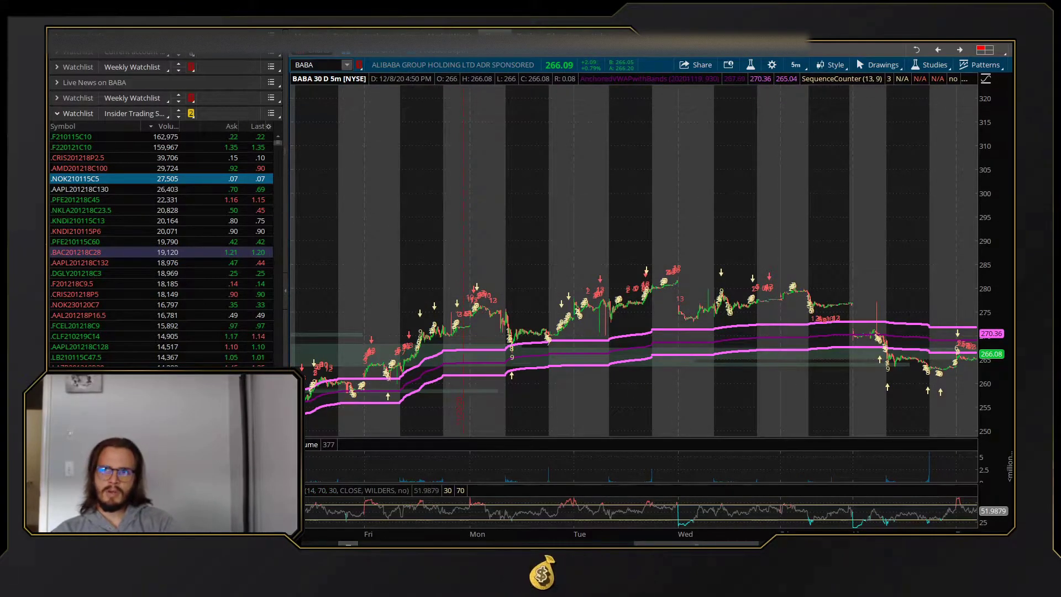
Switch to the browser showing the TrendSpider BABA daily chart.
{"action": "key", "text": "alt+Tab"}
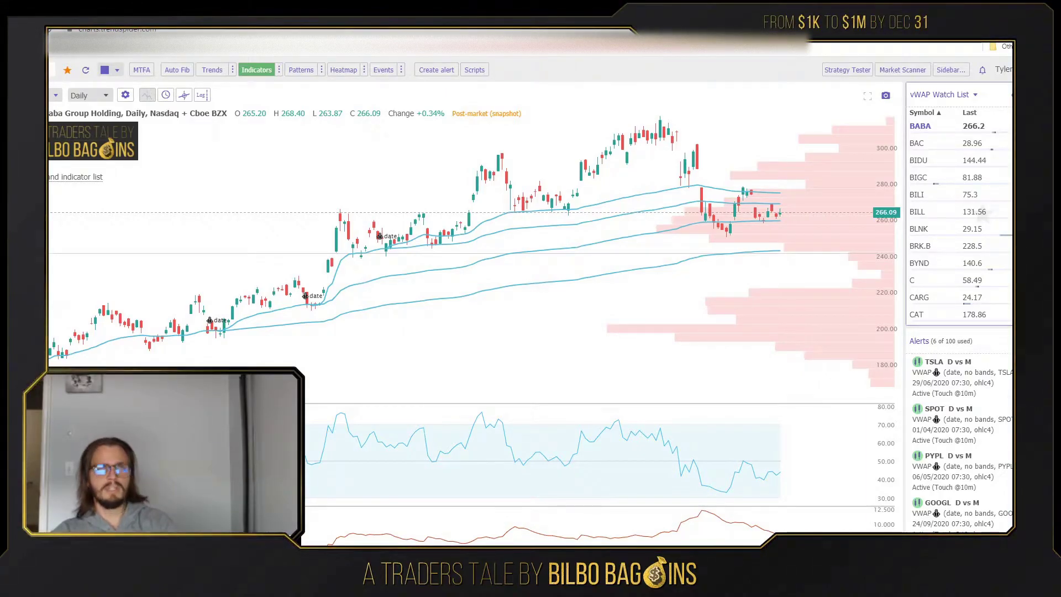
Search for ZM in TrendSpider and chart Zoom Video from the results.
{"action": "left_click", "coordinate": [54, 95]}
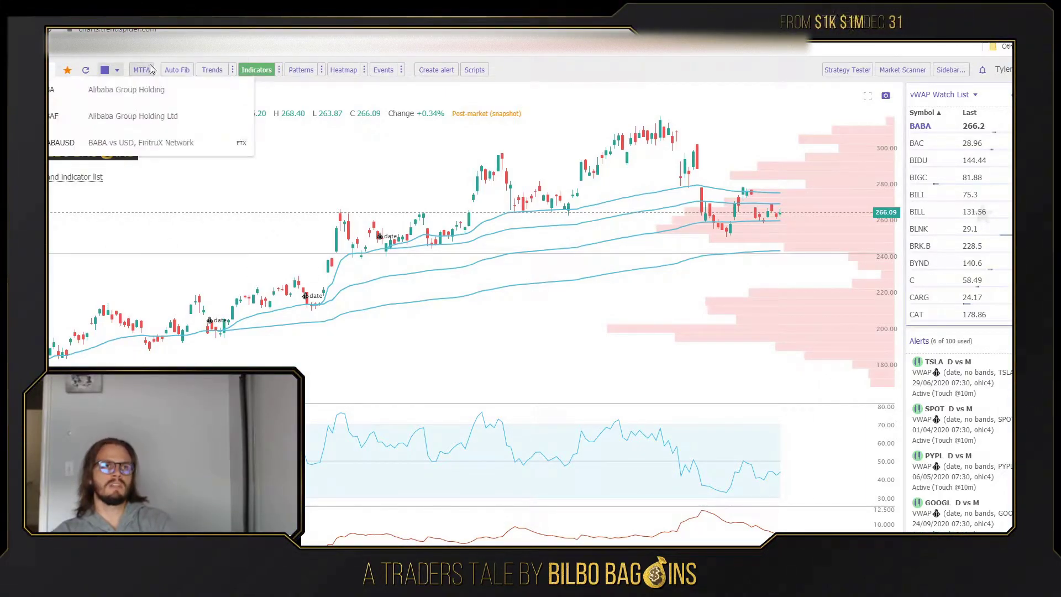
{"action": "type", "text": "ZM"}
{"action": "left_click", "coordinate": [90, 97]}
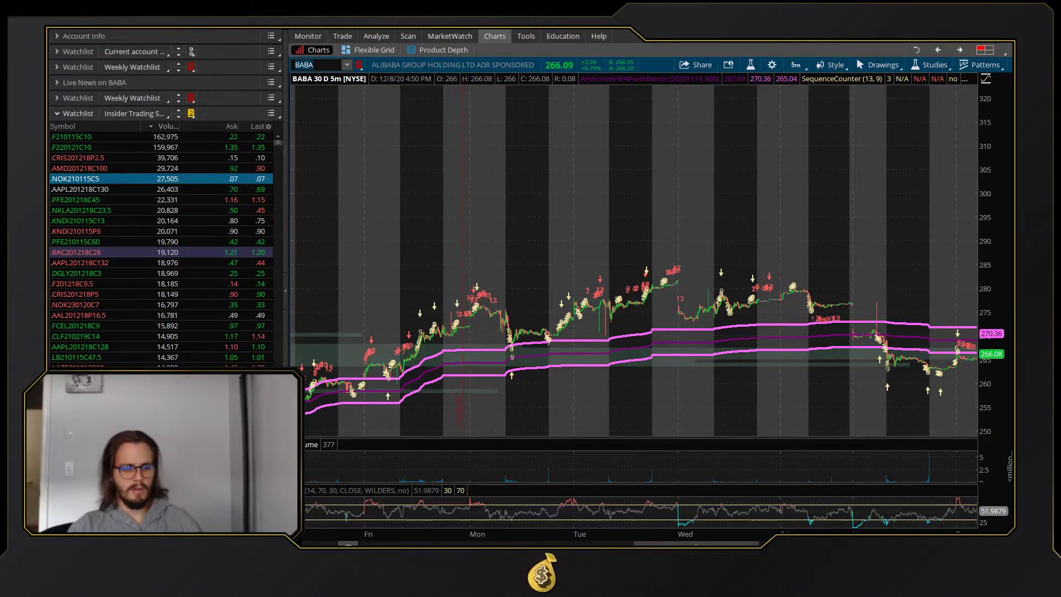
Load ZM on the chart with a 2-day, 5-minute time frame.
{"action": "type", "text": "M"}
{"action": "key", "text": "Return"}
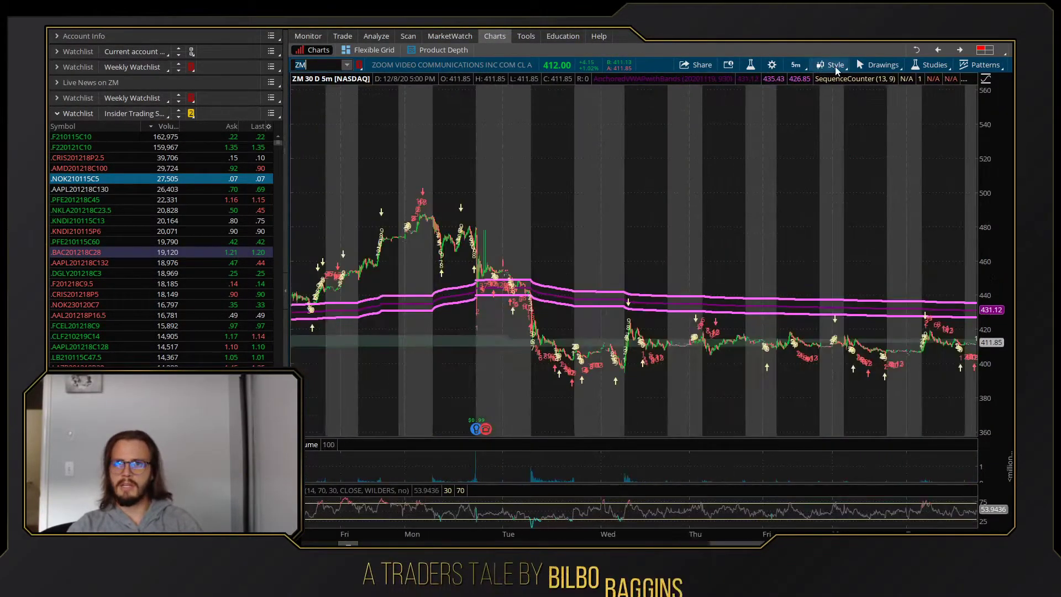
{"action": "left_click", "coordinate": [800, 66]}
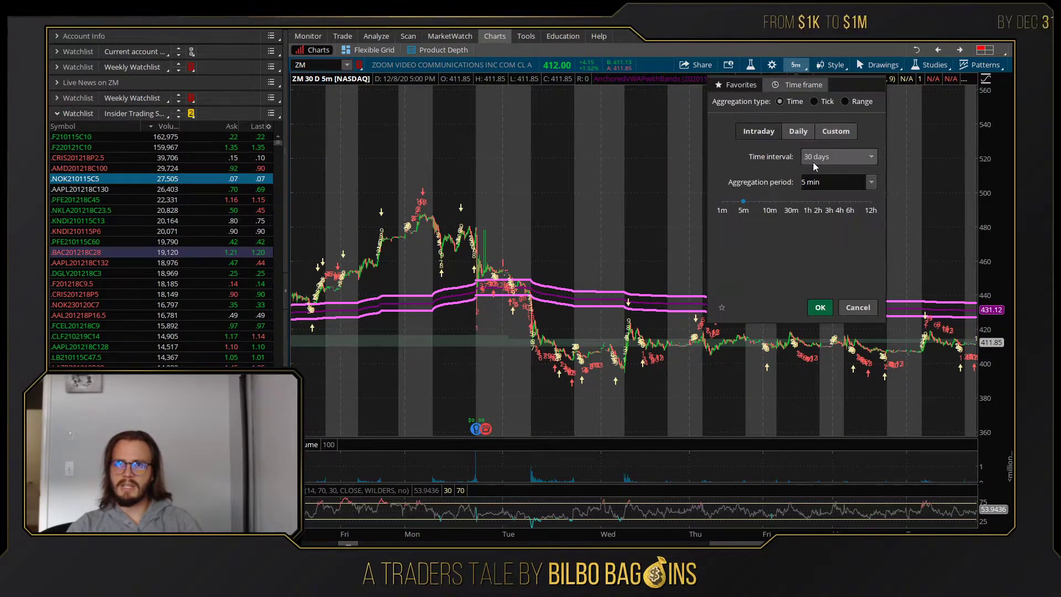
{"action": "left_click", "coordinate": [813, 162]}
{"action": "left_click", "coordinate": [817, 213]}
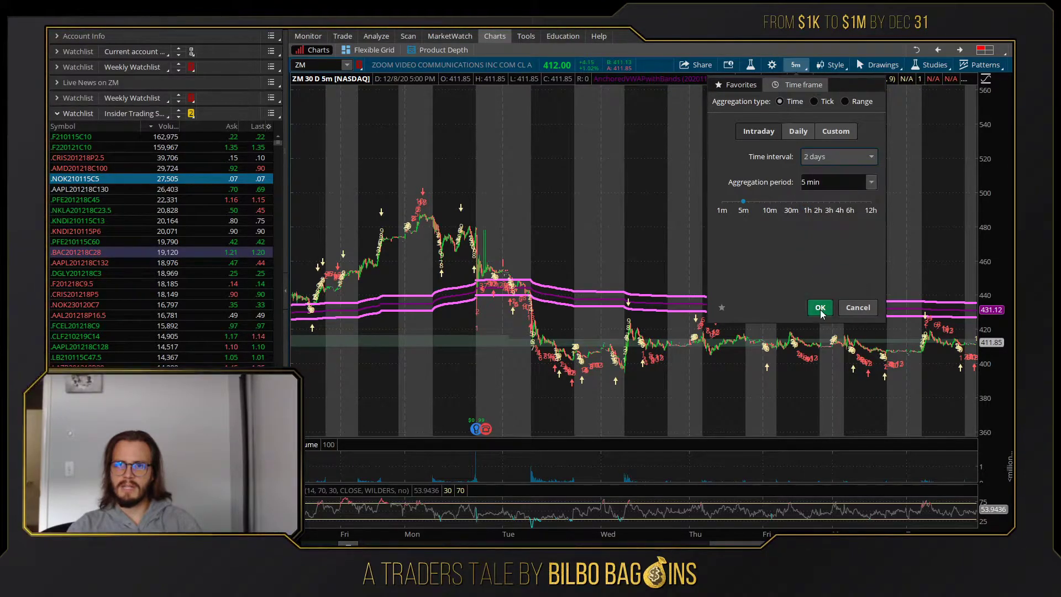
{"action": "left_click", "coordinate": [821, 309]}
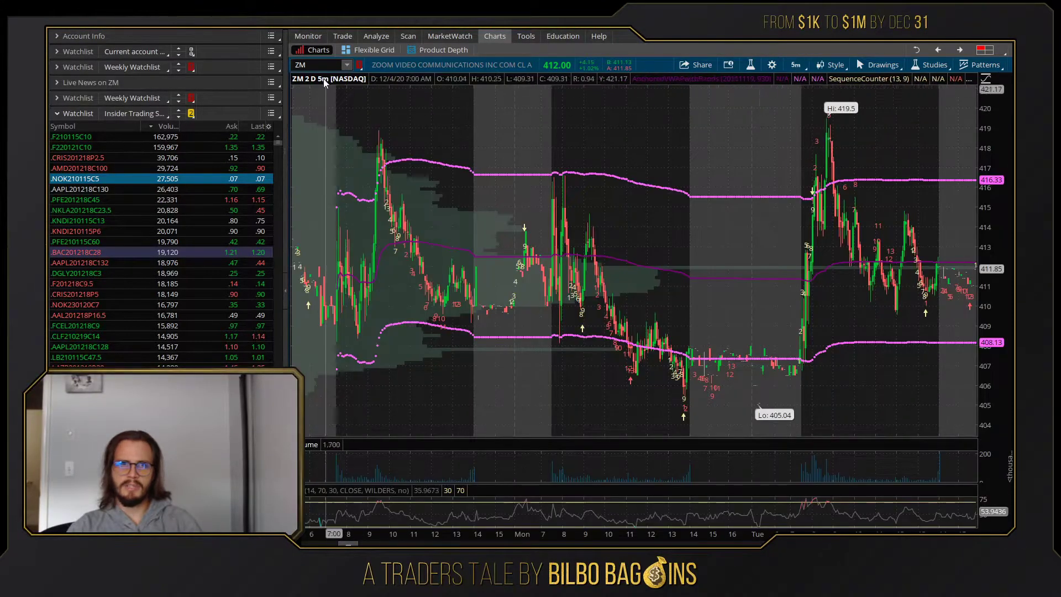
Re-anchor the ZM VWAP bands to 20201208 and zoom into Tuesday's morning session.
{"action": "double_click", "coordinate": [781, 279]}
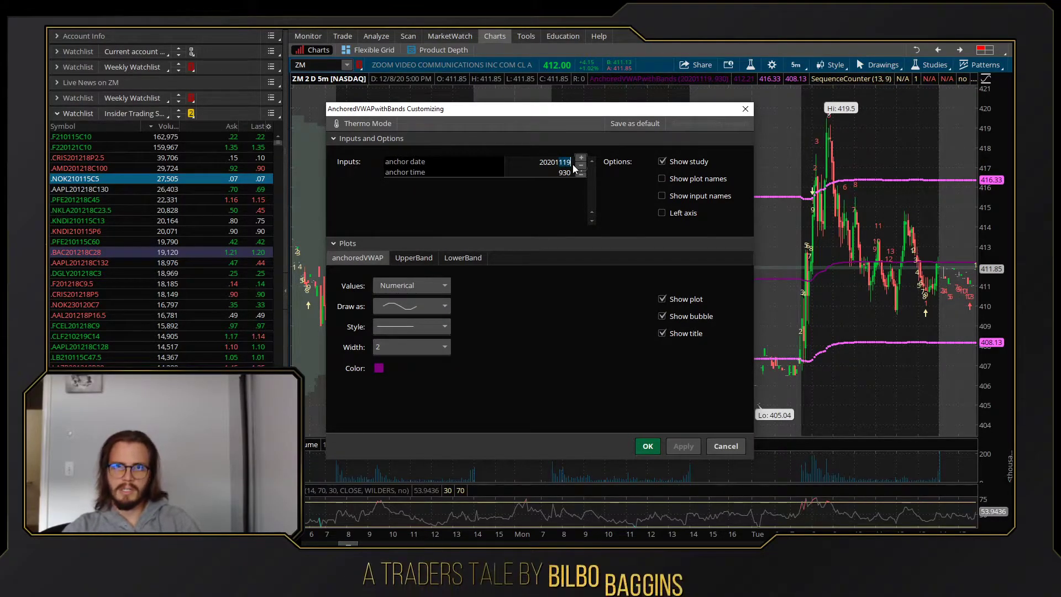
{"action": "type", "text": "8"}
{"action": "key", "text": "Tab"}
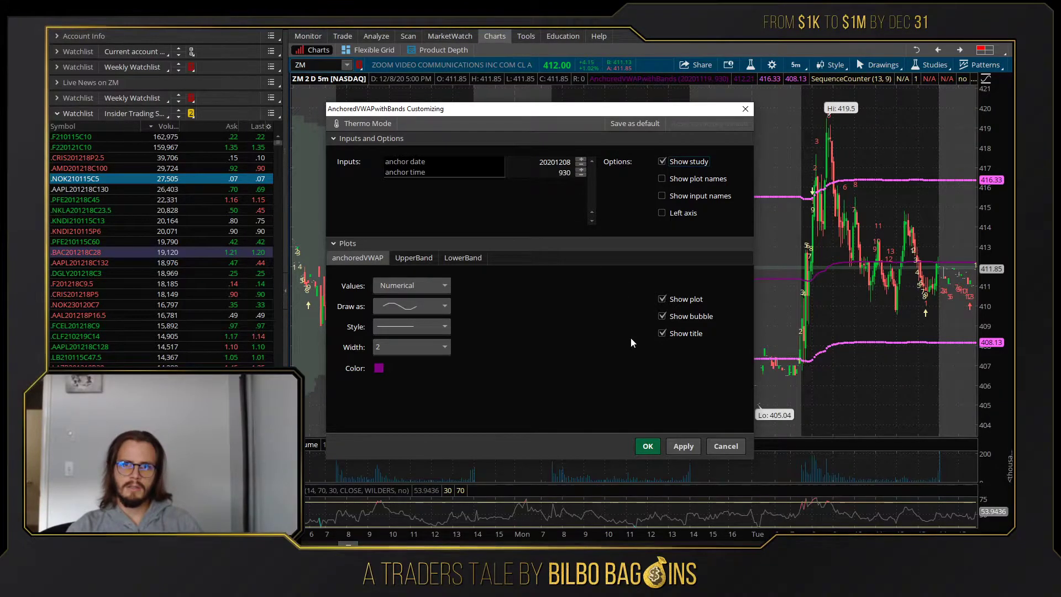
{"action": "left_click", "coordinate": [685, 446]}
{"action": "left_click", "coordinate": [651, 449]}
{"action": "left_click_drag", "start_coordinate": [838, 330], "coordinate": [937, 331]}
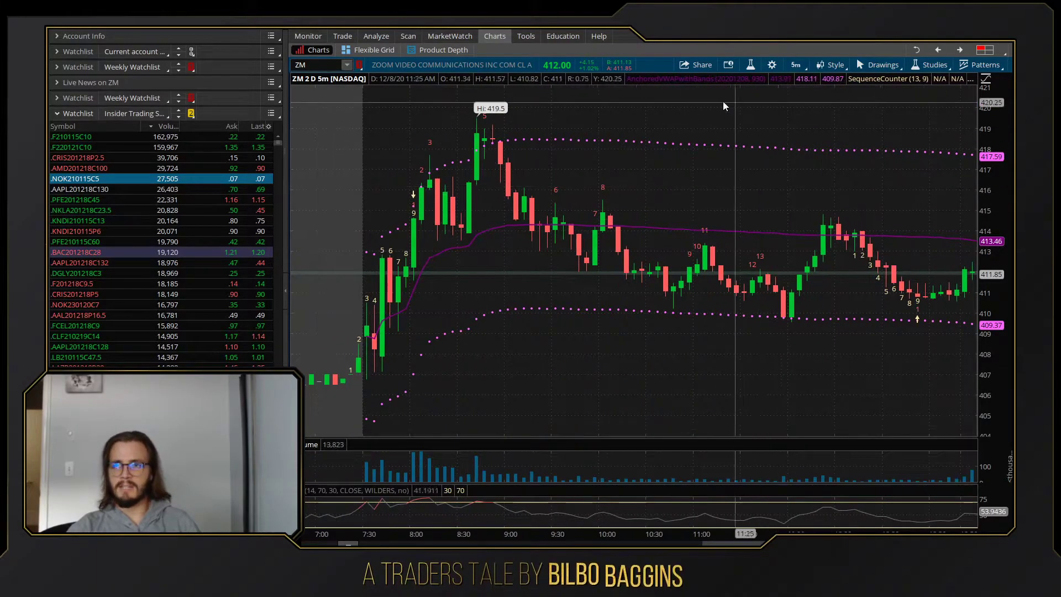
In the ZM option chain, expand 18 DEC 20 and flag the 430 call yellow.
{"action": "left_click", "coordinate": [338, 36]}
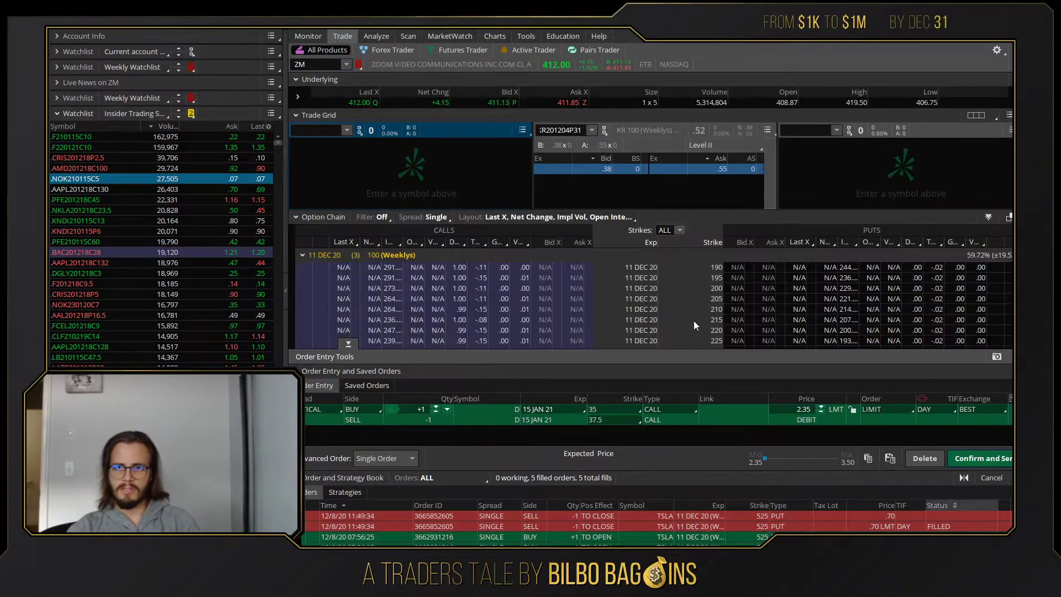
{"action": "left_click", "coordinate": [309, 255]}
{"action": "left_click", "coordinate": [307, 268]}
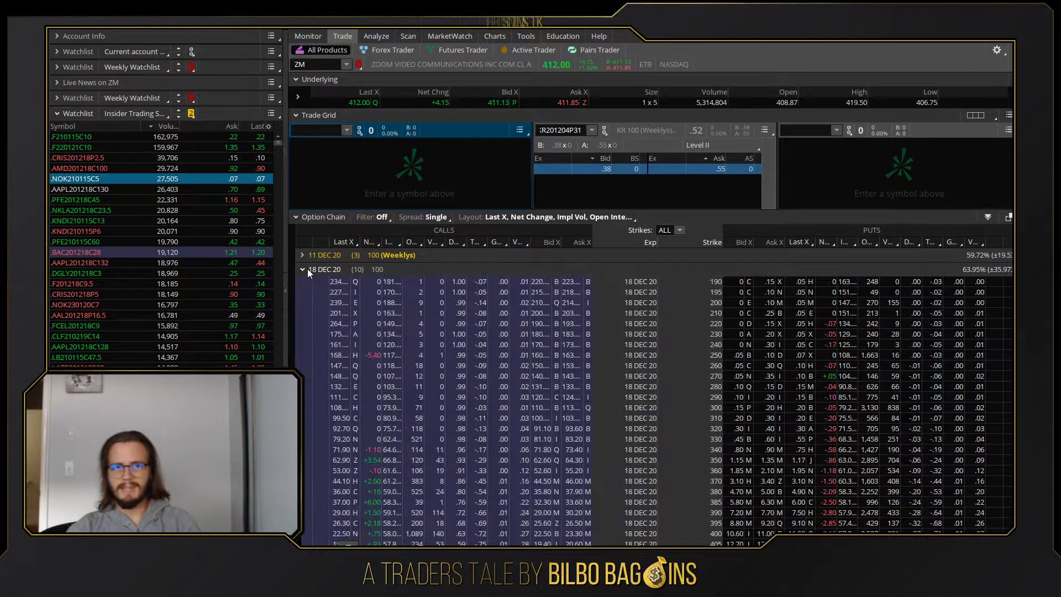
{"action": "scroll", "coordinate": [604, 370], "scroll_direction": "down", "scroll_amount": 5}
{"action": "scroll", "coordinate": [606, 396], "scroll_direction": "down", "scroll_amount": 2}
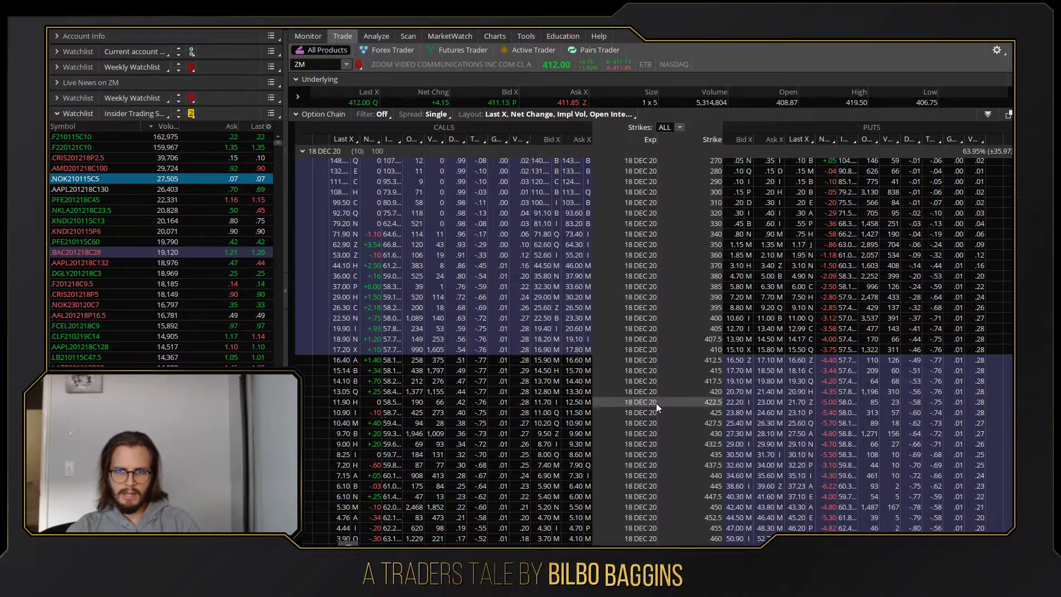
{"action": "right_click", "coordinate": [578, 435]}
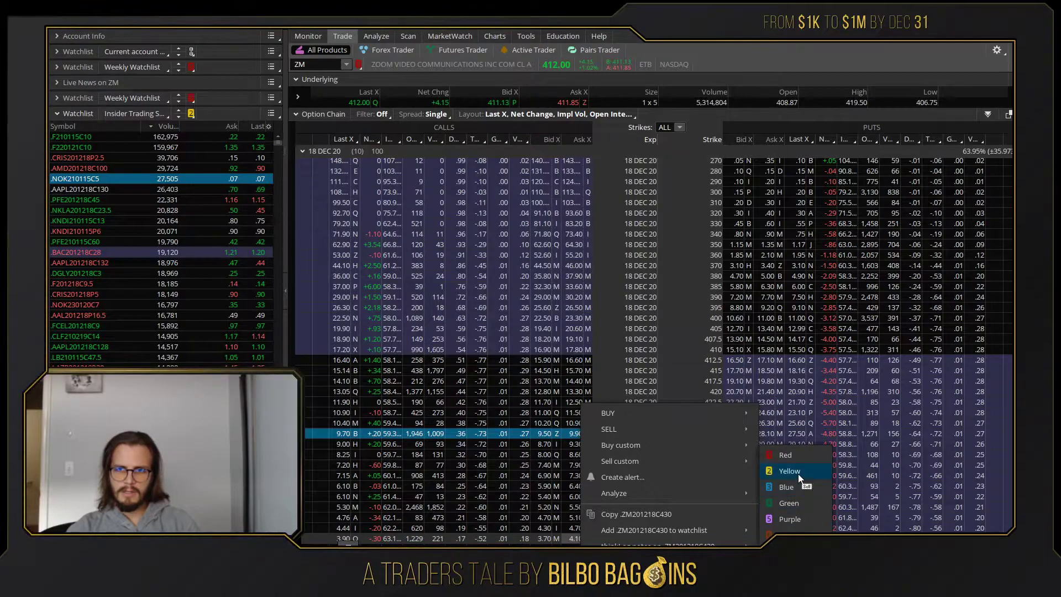
{"action": "left_click", "coordinate": [796, 473]}
{"action": "left_click", "coordinate": [500, 39]}
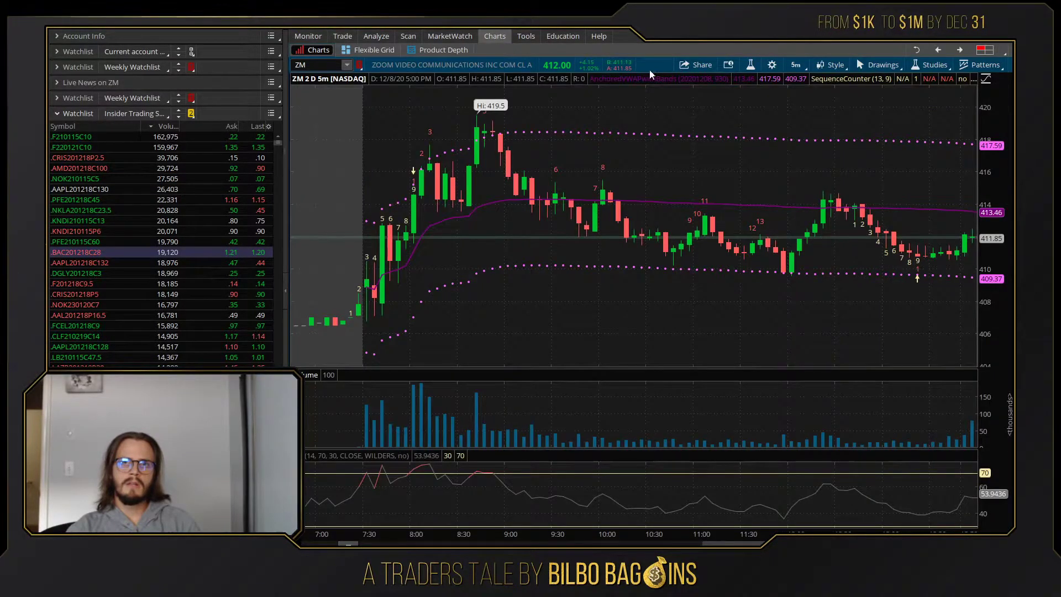
Switch the charts to the four-chart Flexible Grid layout.
{"action": "left_click", "coordinate": [916, 48]}
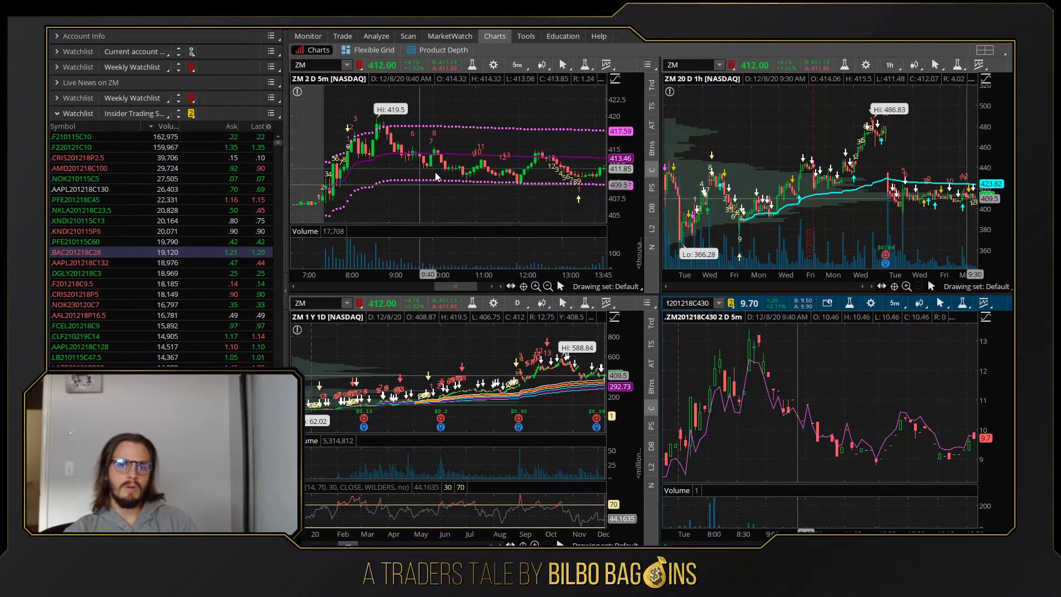
Load FB into the linked charts, zoom into Tuesday's session, and bring up FB's option chain.
{"action": "left_click", "coordinate": [313, 66]}
{"action": "type", "text": "FB"}
{"action": "key", "text": "Return"}
{"action": "left_click_drag", "start_coordinate": [521, 208], "coordinate": [583, 204]}
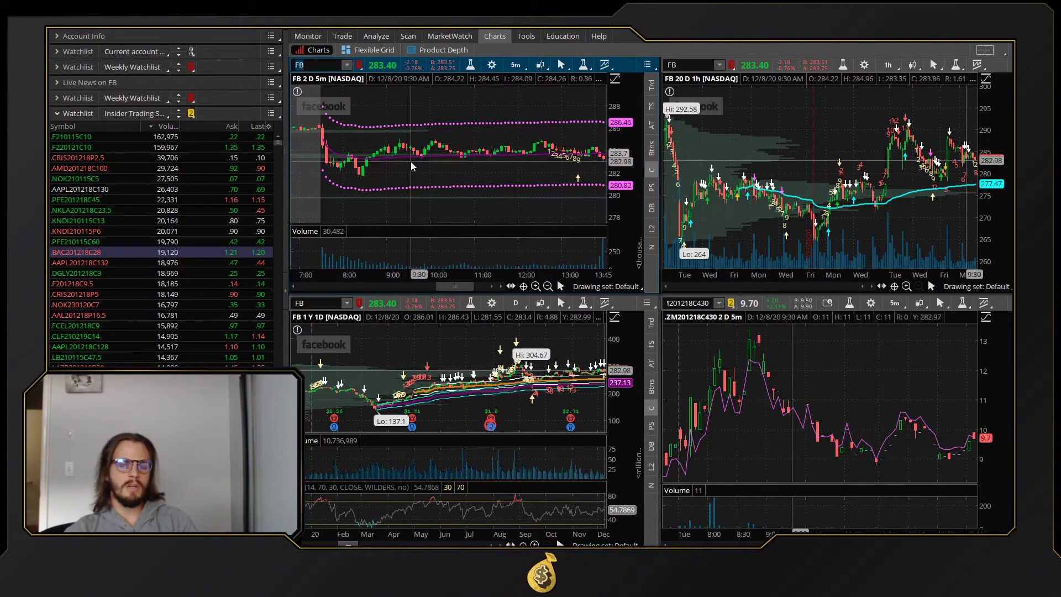
{"action": "left_click", "coordinate": [338, 36]}
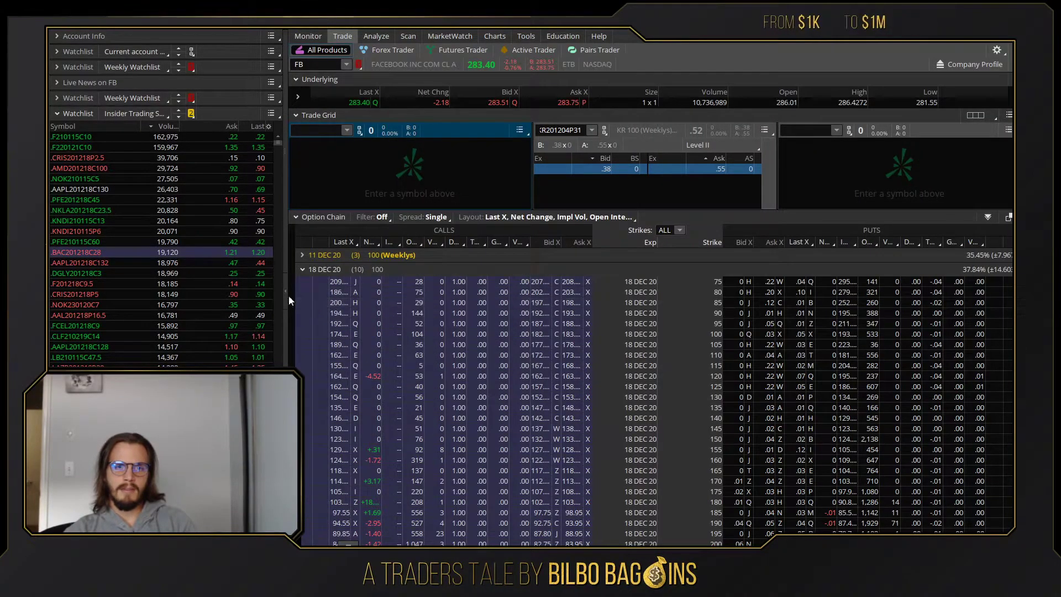
Send the FB 18 DEC 20 290 call to the linked charts and zoom its chart to 12/8.
{"action": "left_click", "coordinate": [323, 270]}
{"action": "left_click", "coordinate": [326, 257]}
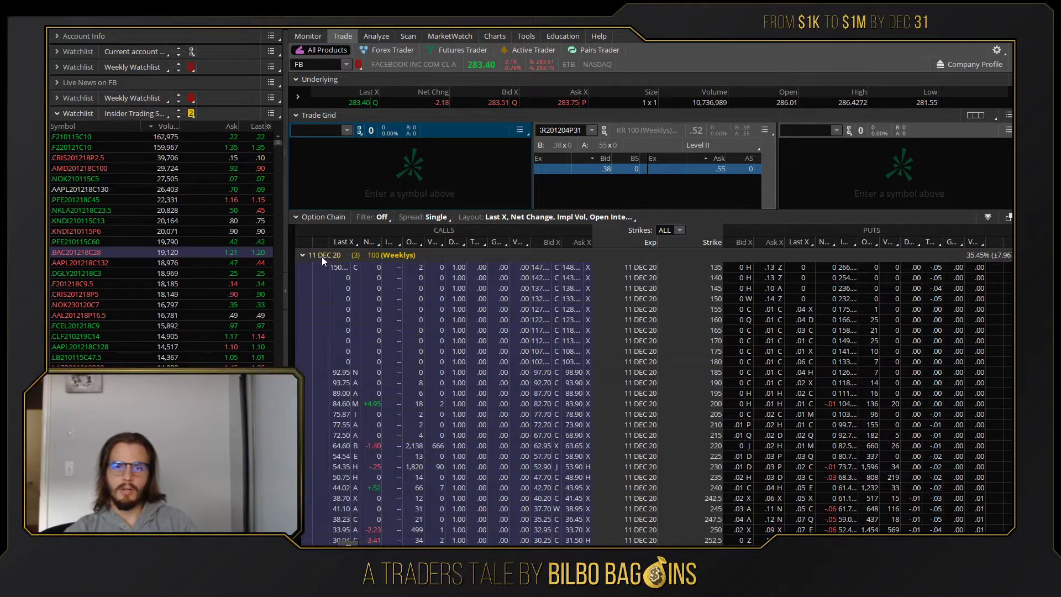
{"action": "left_click", "coordinate": [322, 257]}
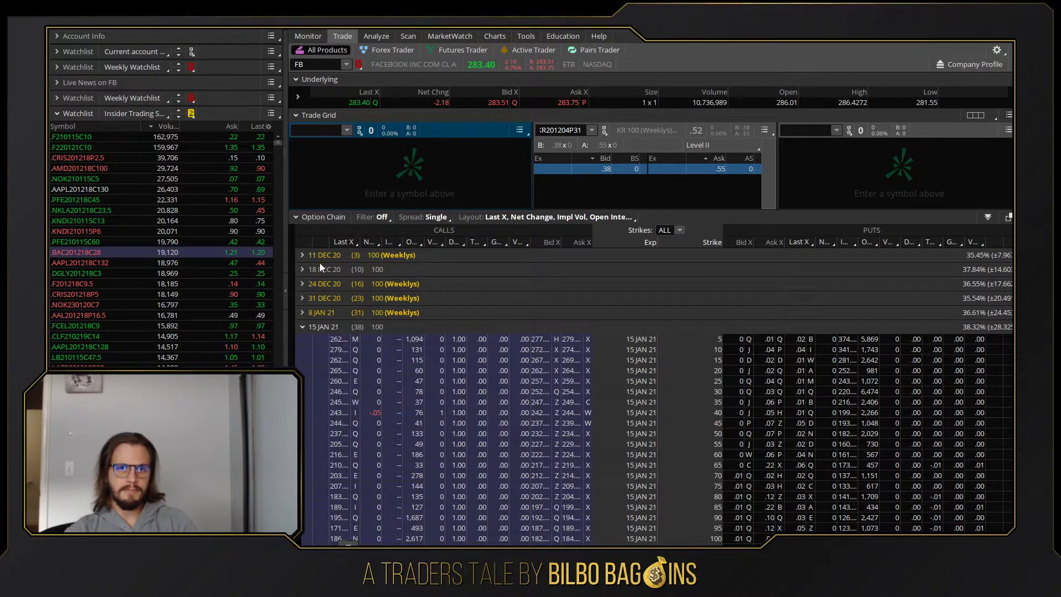
{"action": "left_click", "coordinate": [322, 269]}
{"action": "scroll", "coordinate": [564, 220], "scroll_direction": "down", "scroll_amount": 5}
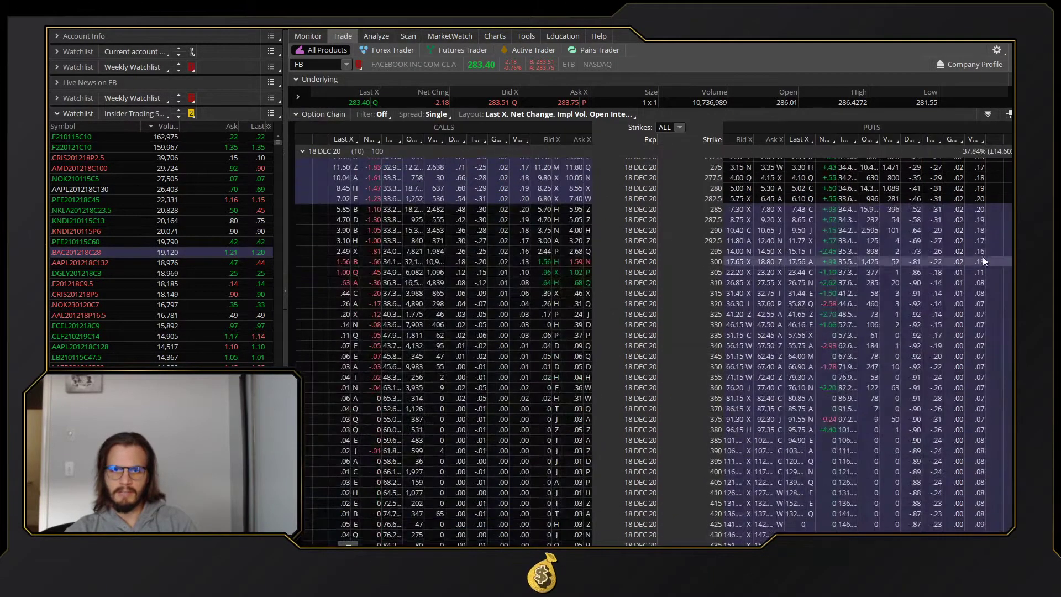
{"action": "right_click", "coordinate": [575, 231]}
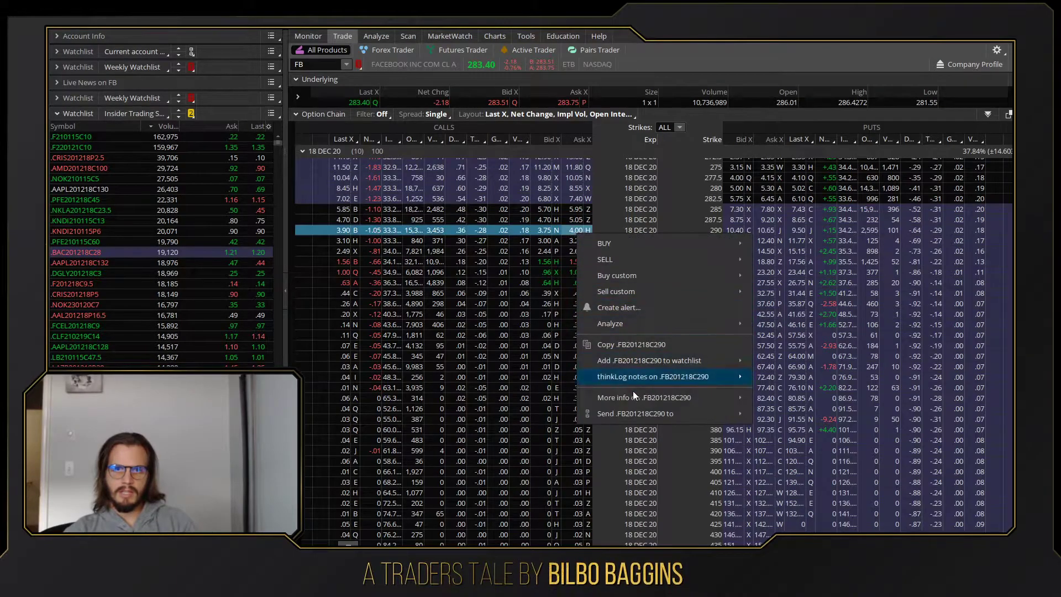
{"action": "left_click", "coordinate": [779, 430]}
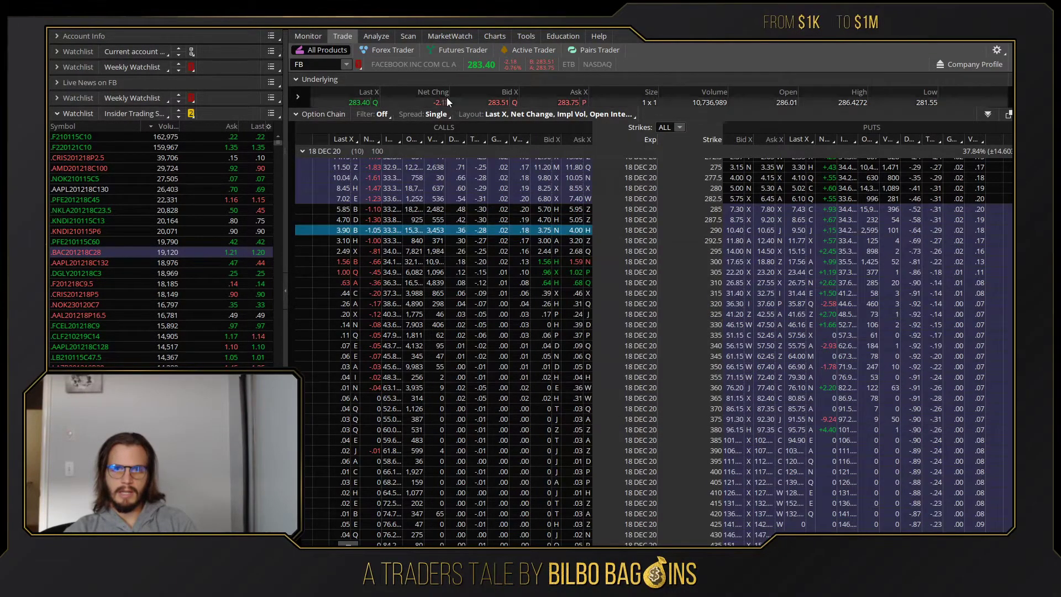
{"action": "left_click", "coordinate": [504, 37]}
{"action": "left_click_drag", "start_coordinate": [885, 443], "coordinate": [986, 442]}
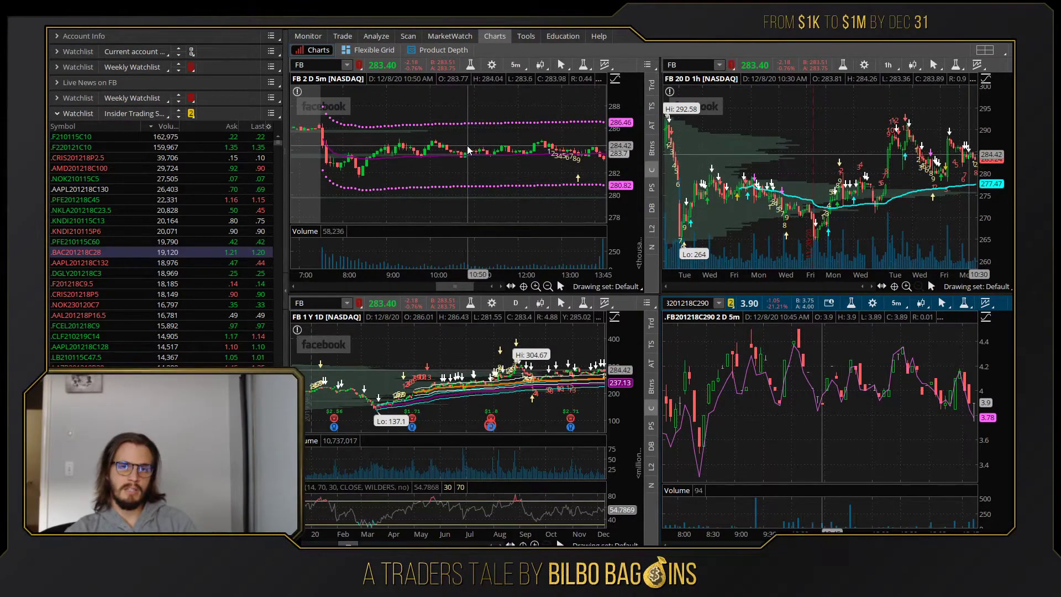
Load ZM as the symbol on the linked charts.
{"action": "scroll", "coordinate": [482, 101], "scroll_direction": "down", "scroll_amount": 5}
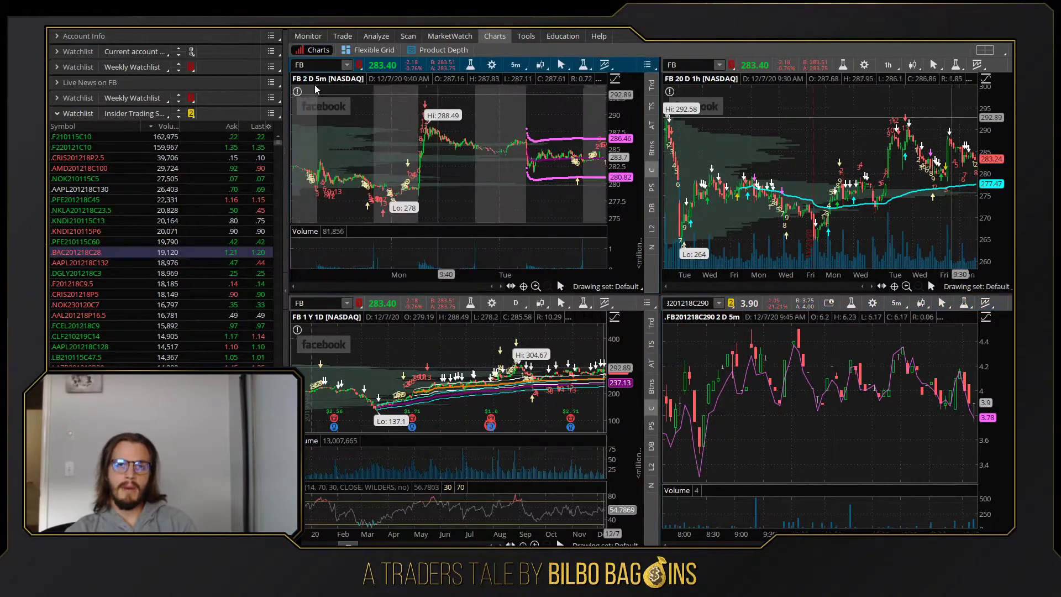
{"action": "type", "text": "ZM"}
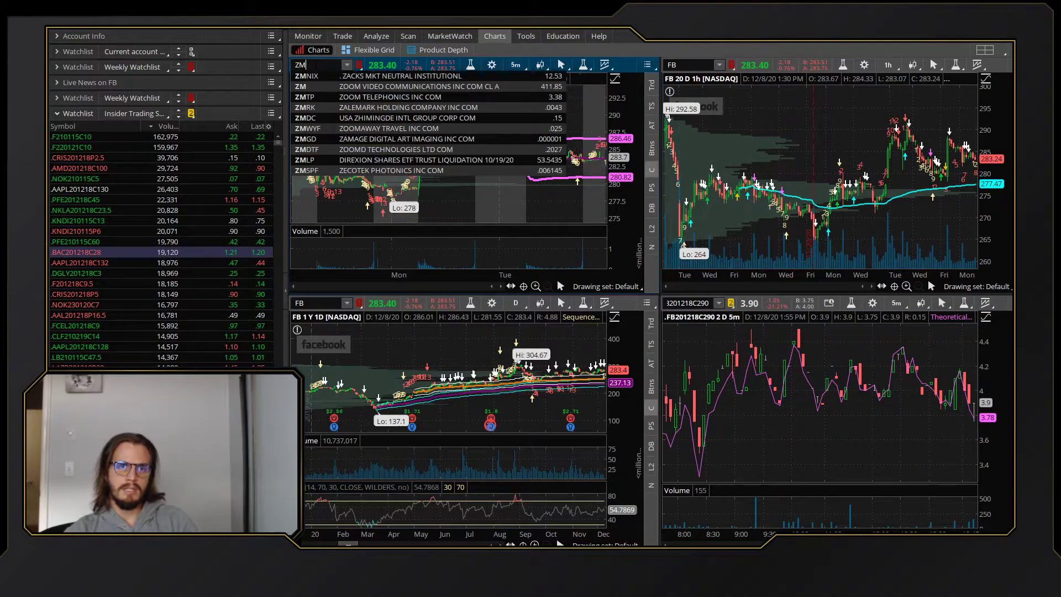
{"action": "key", "text": "Return"}
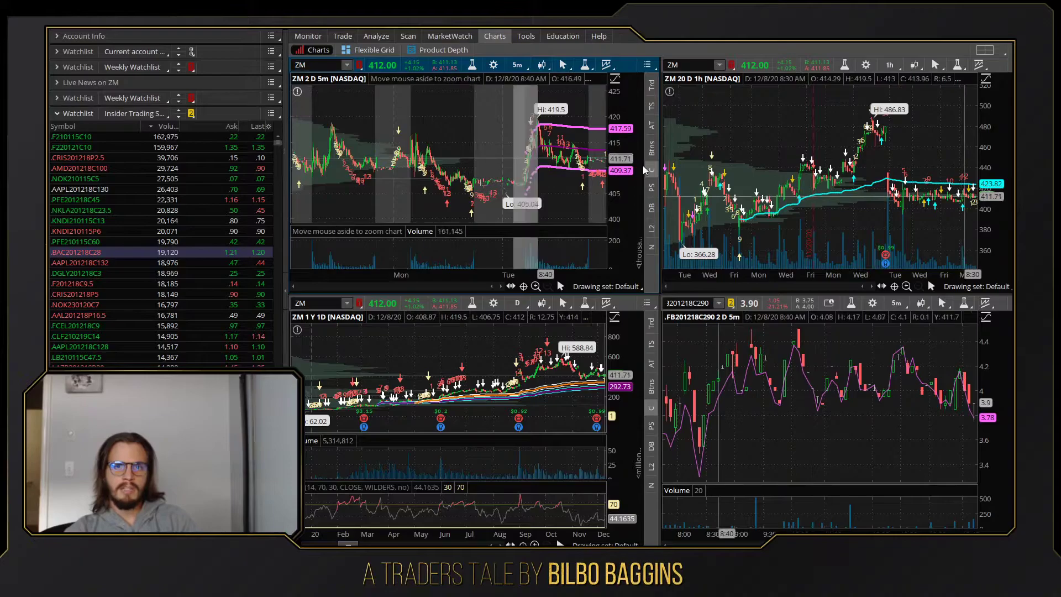
{"action": "scroll", "coordinate": [557, 171], "scroll_direction": "up", "scroll_amount": 5}
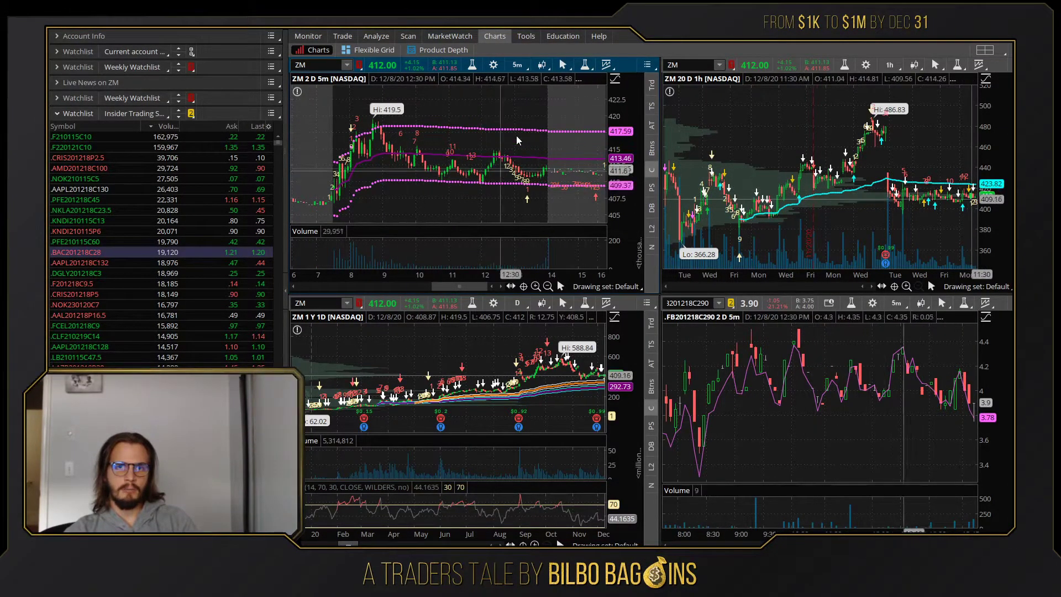
Switch the linked charts from ZM to HD and zoom the 5m chart.
{"action": "scroll", "coordinate": [507, 112], "scroll_direction": "down", "scroll_amount": 5}
{"action": "type", "text": "D"}
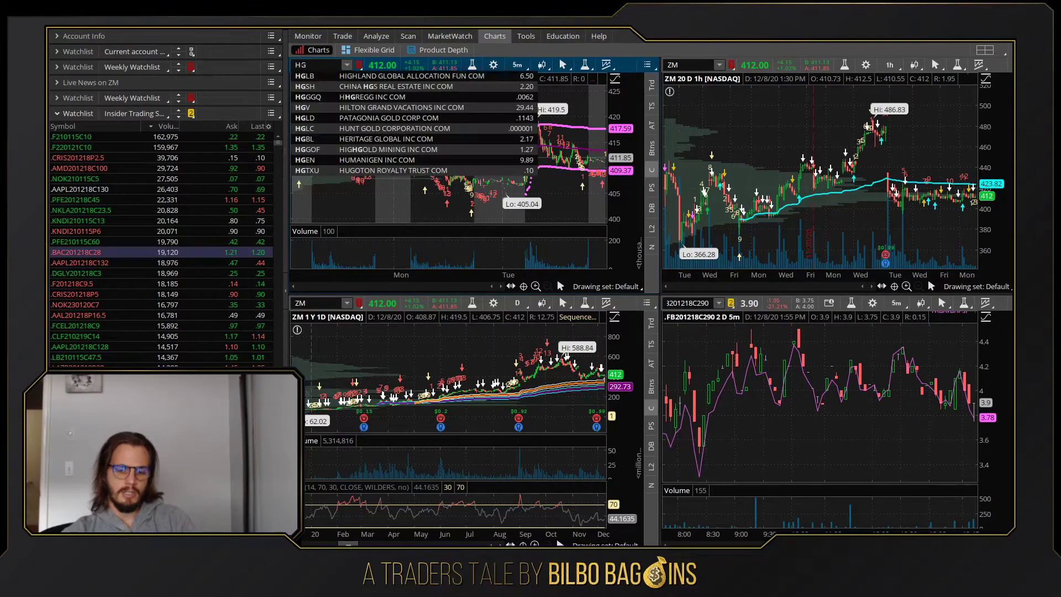
{"action": "key", "text": "Return"}
{"action": "scroll", "coordinate": [354, 160], "scroll_direction": "up", "scroll_amount": 5}
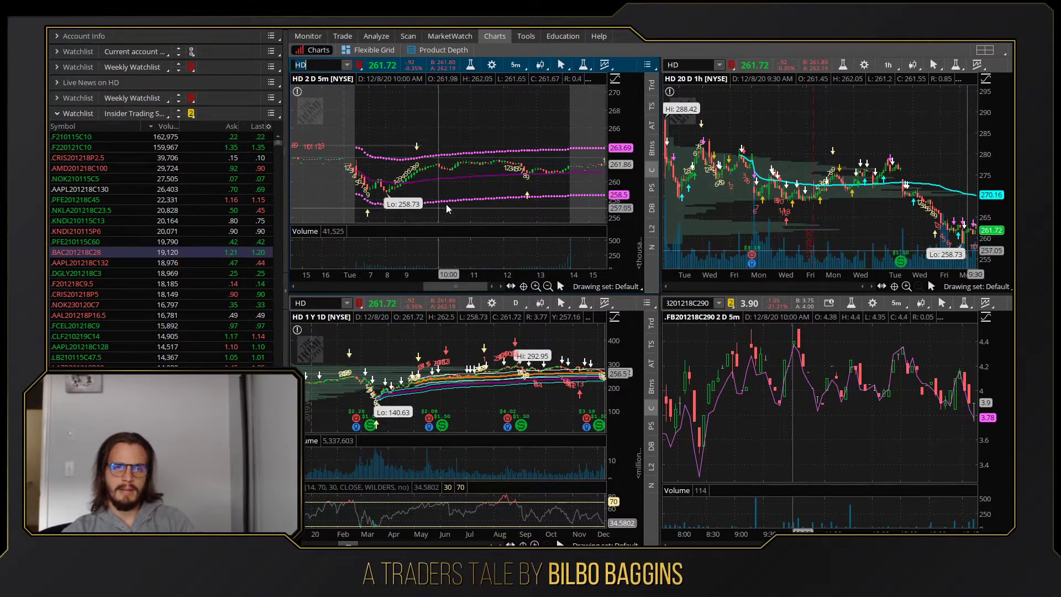
{"action": "scroll", "coordinate": [474, 201], "scroll_direction": "down", "scroll_amount": 3}
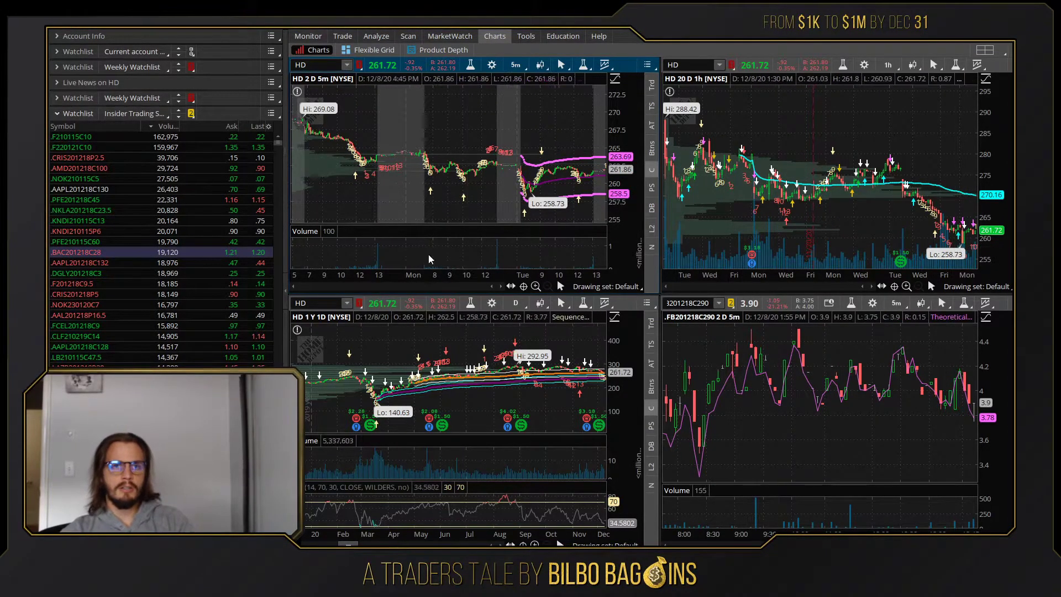
Move HD's AnchoredVWAPwithBands anchor to an earlier date, then chart ZM instead.
{"action": "double_click", "coordinate": [588, 183]}
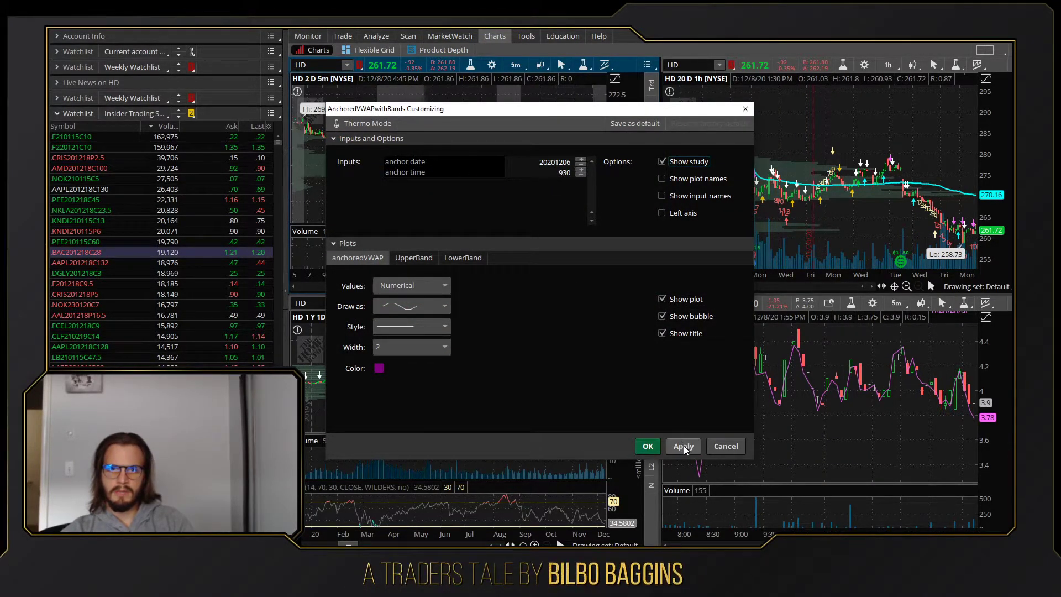
{"action": "left_click", "coordinate": [648, 446]}
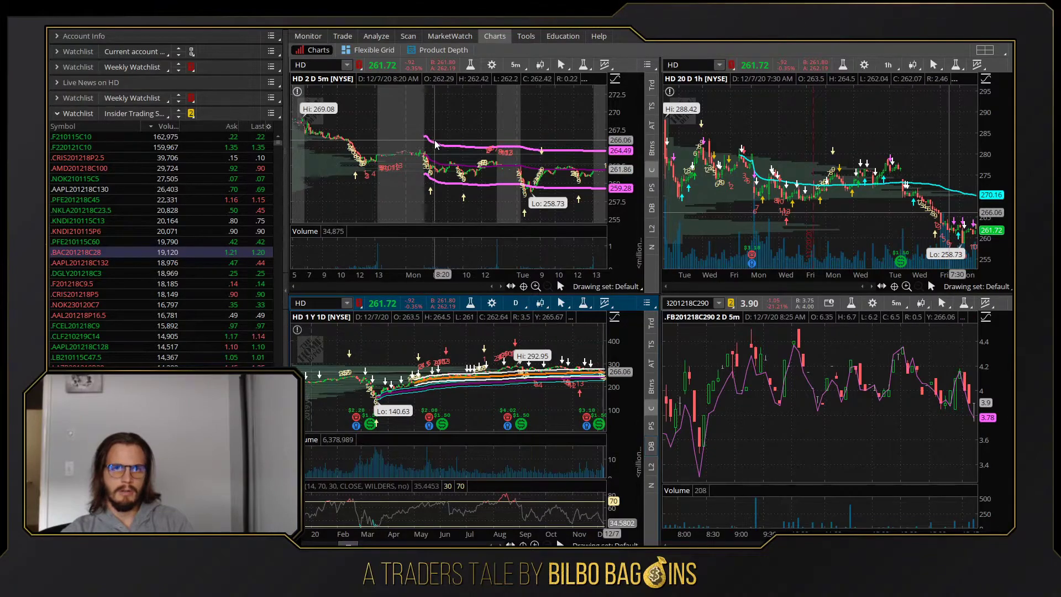
{"action": "double_click", "coordinate": [490, 169]}
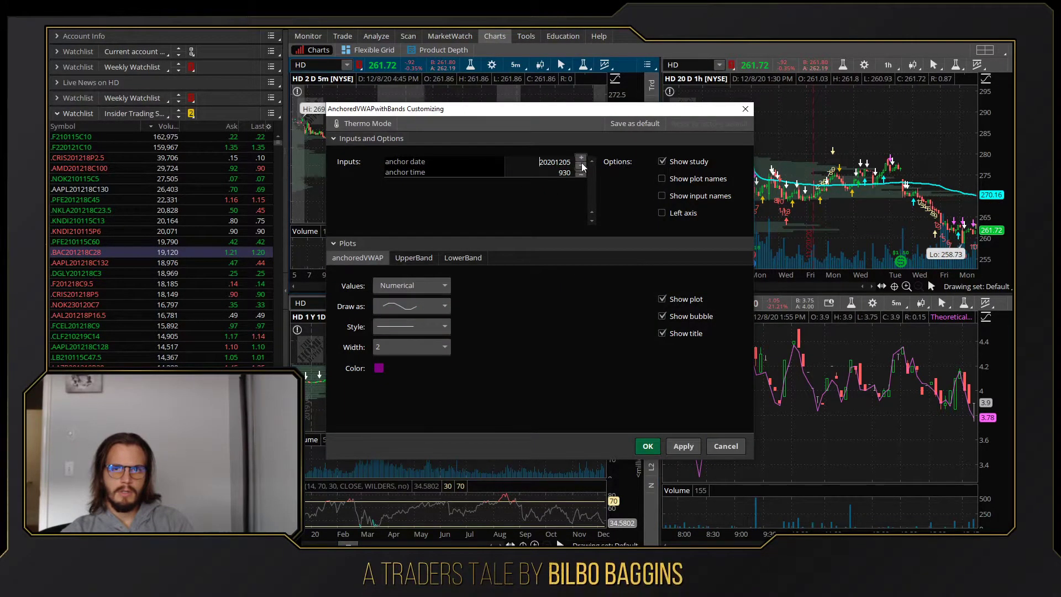
{"action": "left_click", "coordinate": [649, 446]}
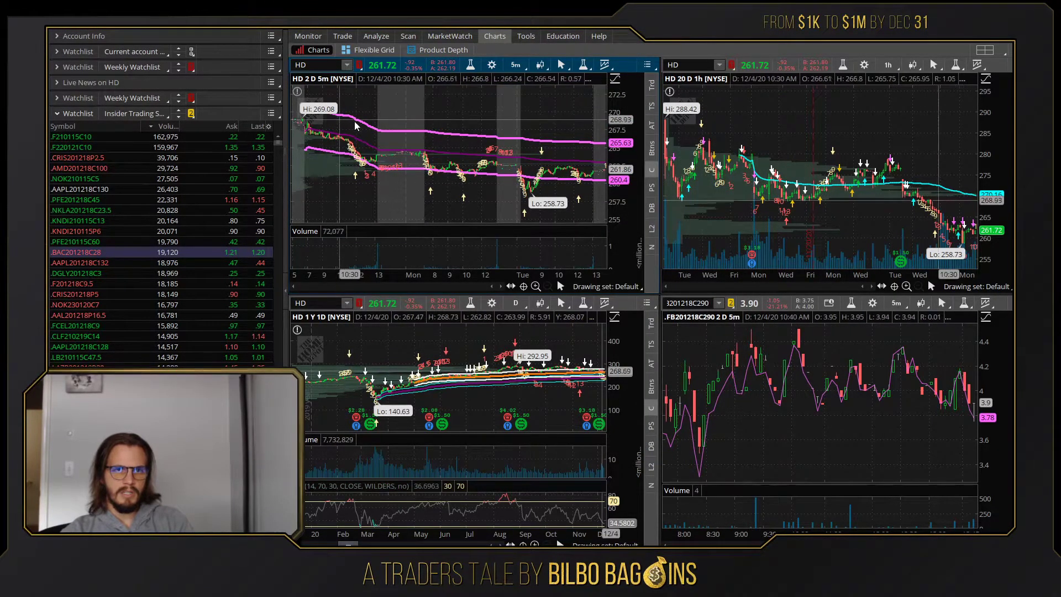
{"action": "type", "text": "ZM"}
{"action": "key", "text": "Return"}
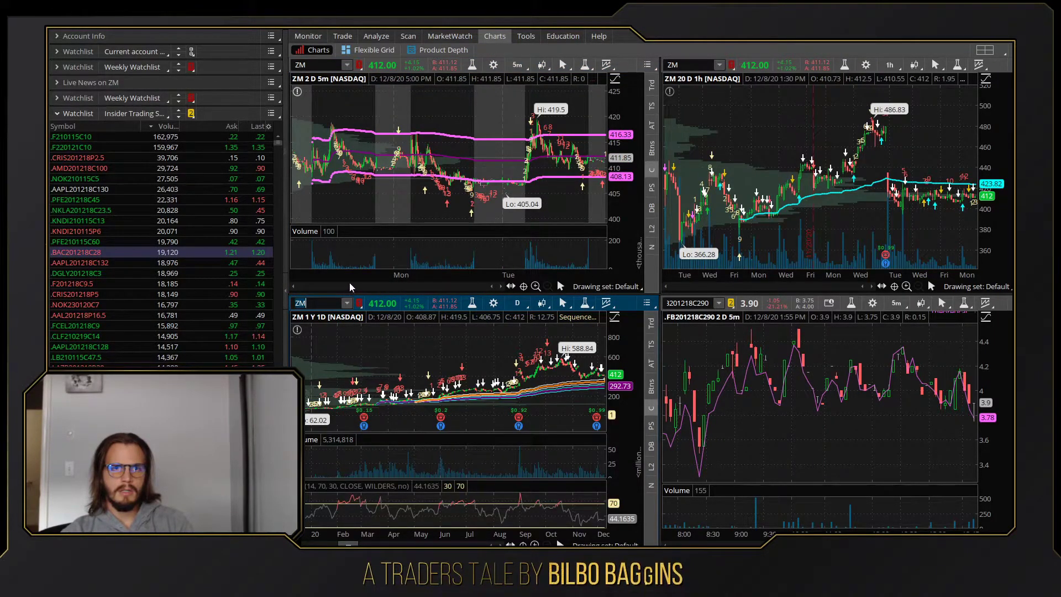
Anchor ZM's VWAP bands at 20201207, 930 and zoom into the 5m chart.
{"action": "double_click", "coordinate": [452, 157]}
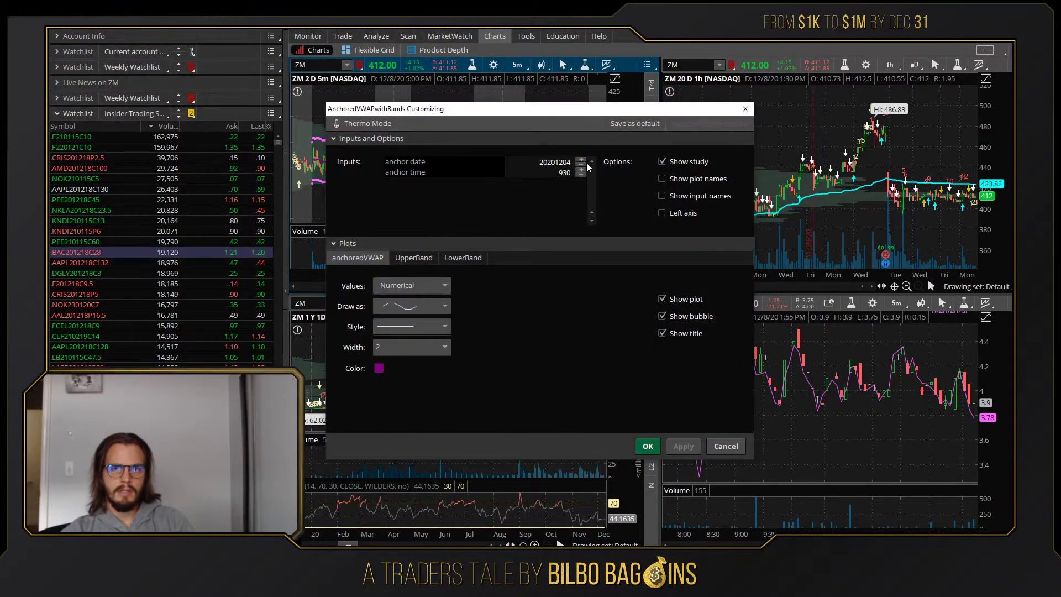
{"action": "left_click", "coordinate": [581, 159]}
{"action": "left_click", "coordinate": [581, 159]}
{"action": "left_click", "coordinate": [581, 159]}
{"action": "left_click", "coordinate": [581, 159]}
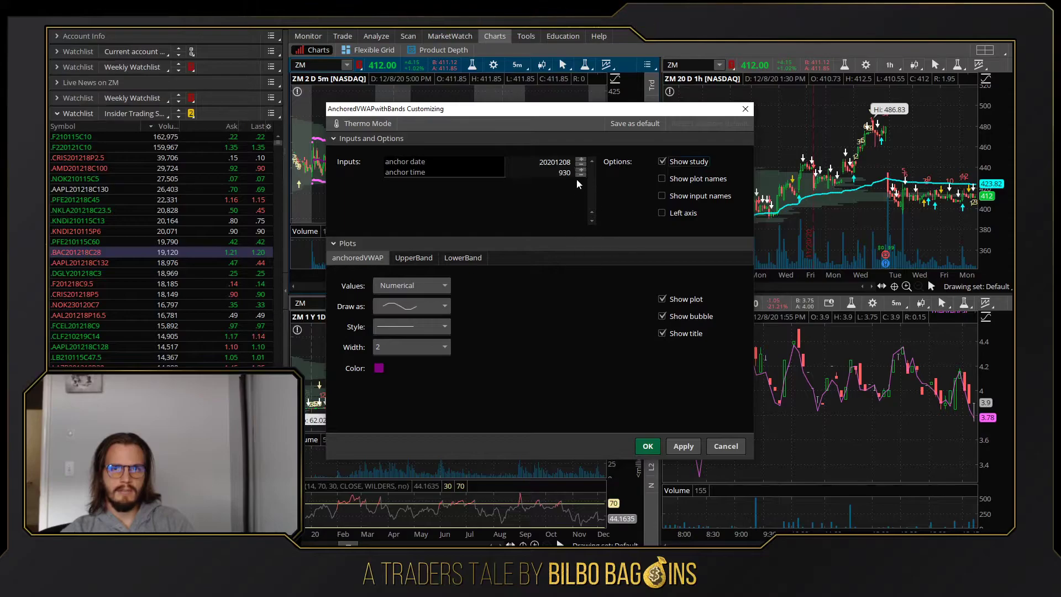
{"action": "left_click", "coordinate": [581, 172]}
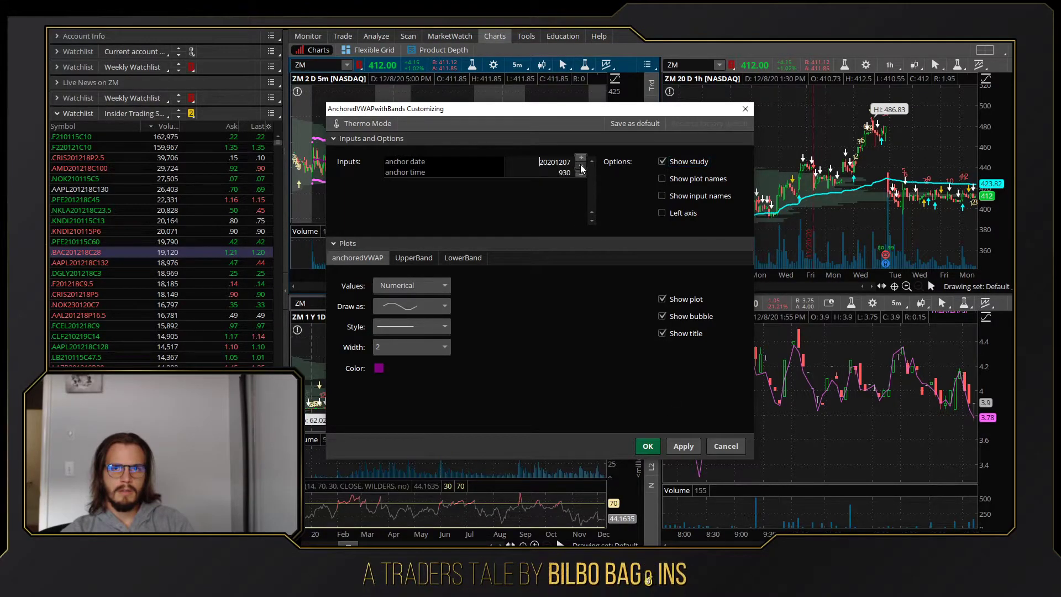
{"action": "left_click", "coordinate": [647, 446]}
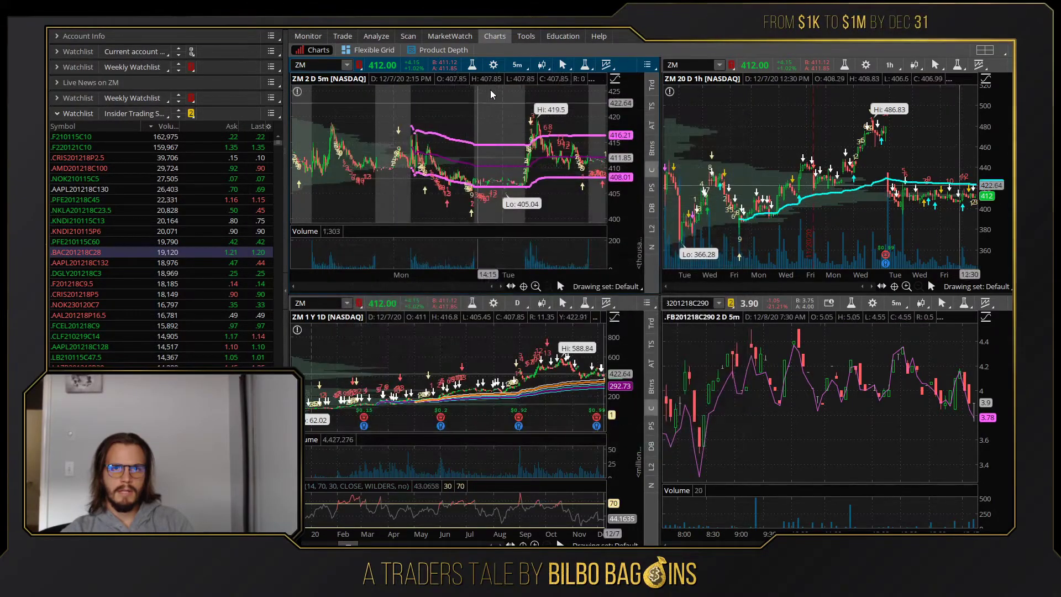
{"action": "left_click_drag", "start_coordinate": [407, 105], "coordinate": [486, 120]}
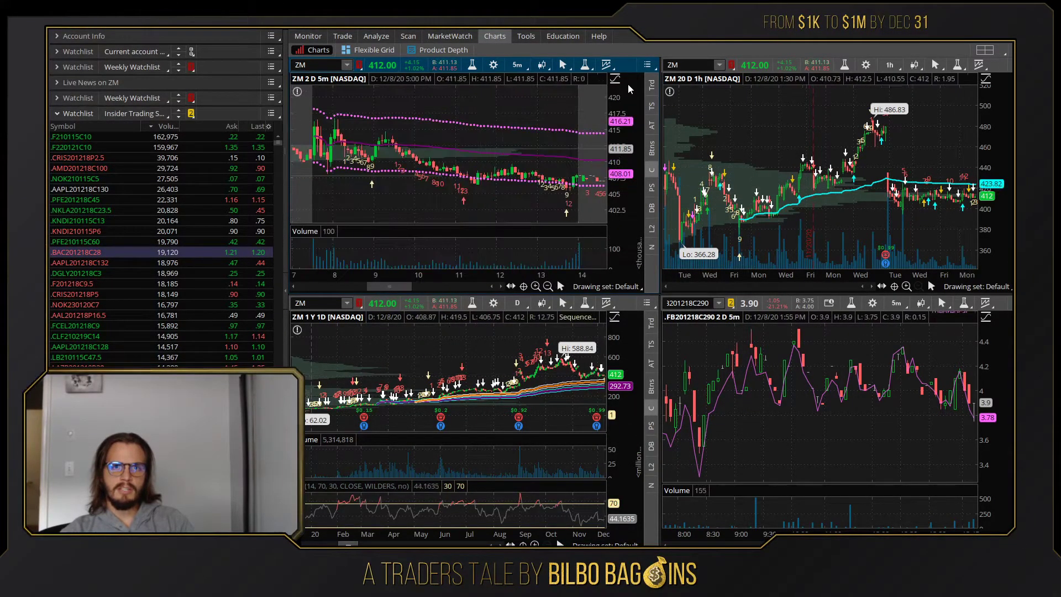
Switch to the single-chart layout so the ZM 2-day 5-minute chart fills the window.
{"action": "left_click", "coordinate": [648, 64]}
{"action": "left_click", "coordinate": [612, 255]}
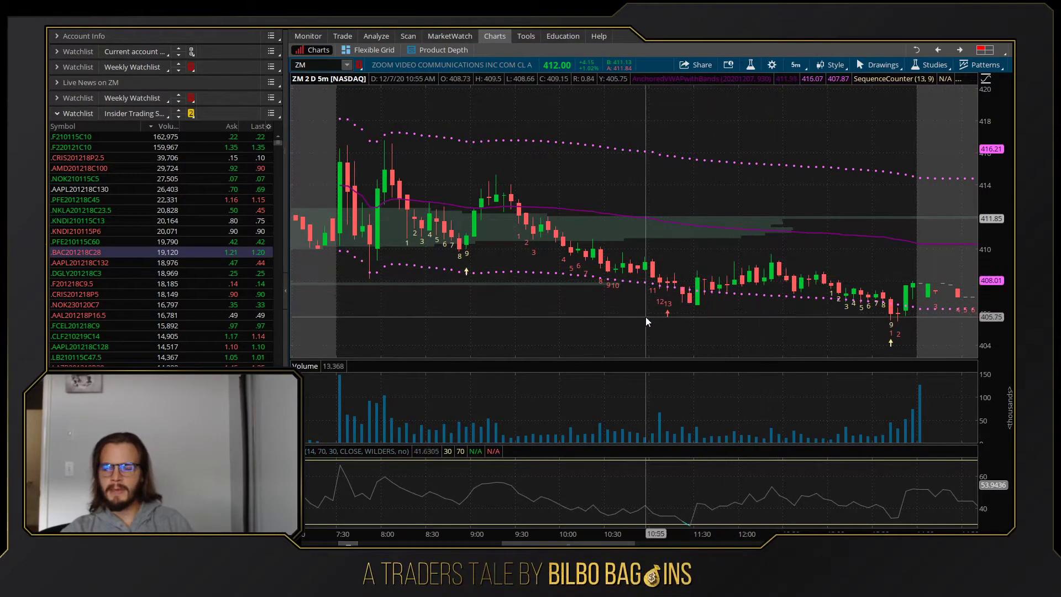
{"action": "scroll", "coordinate": [860, 297], "scroll_direction": "down", "scroll_amount": 5}
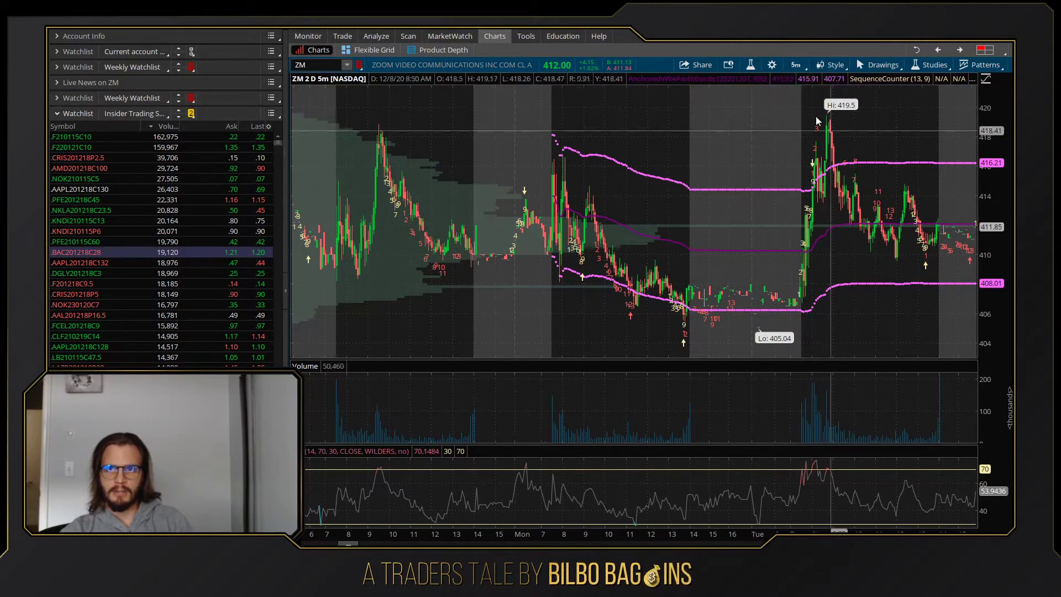
{"action": "scroll", "coordinate": [646, 158], "scroll_direction": "up", "scroll_amount": 5}
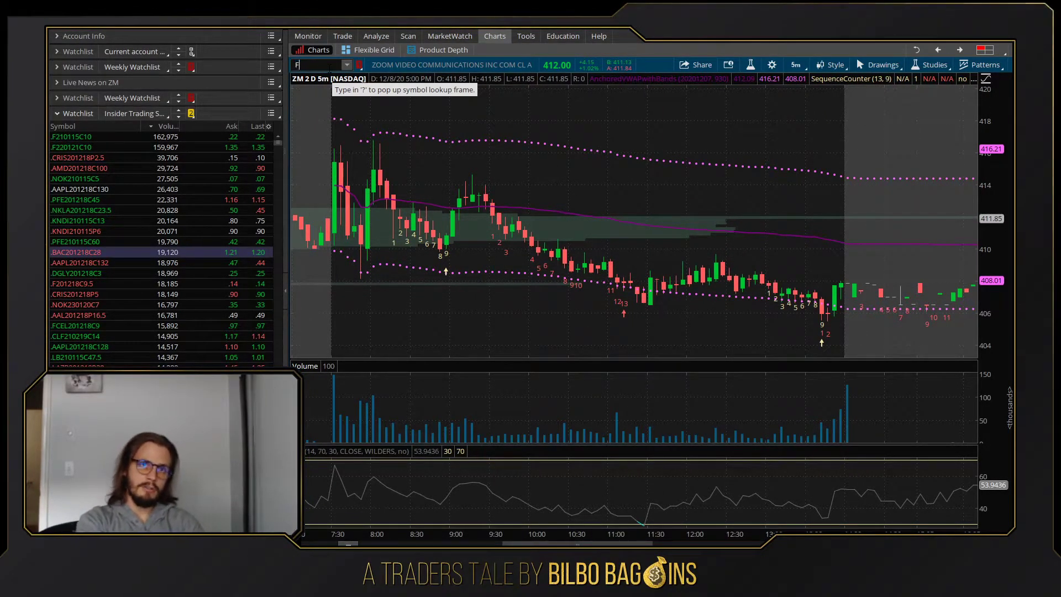
Chart FSLY and anchor its VWAP bands at 20201208, 930.
{"action": "type", "text": "SLY"}
{"action": "key", "text": "Return"}
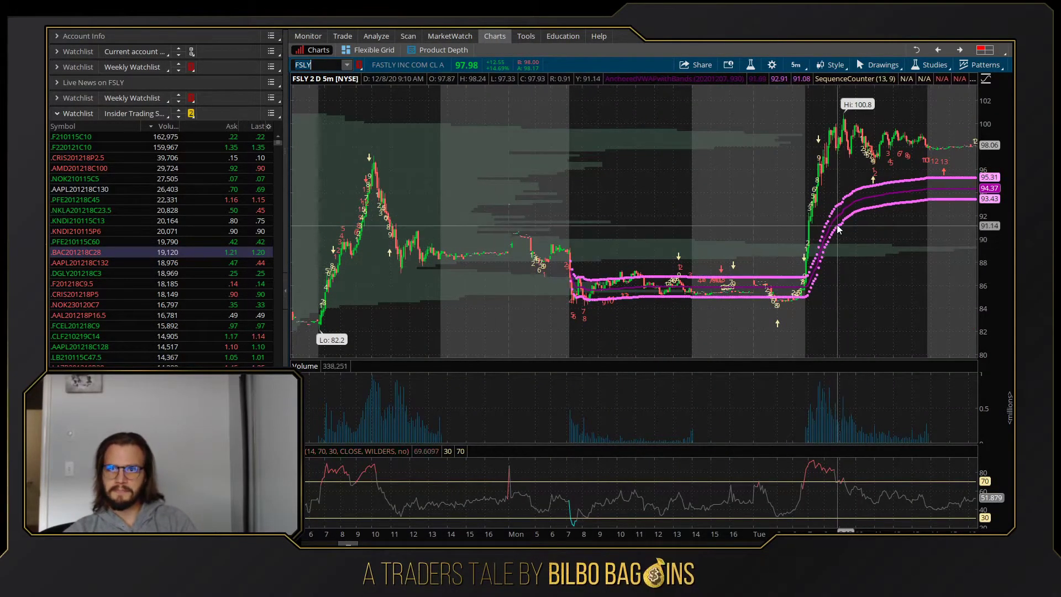
{"action": "double_click", "coordinate": [849, 204]}
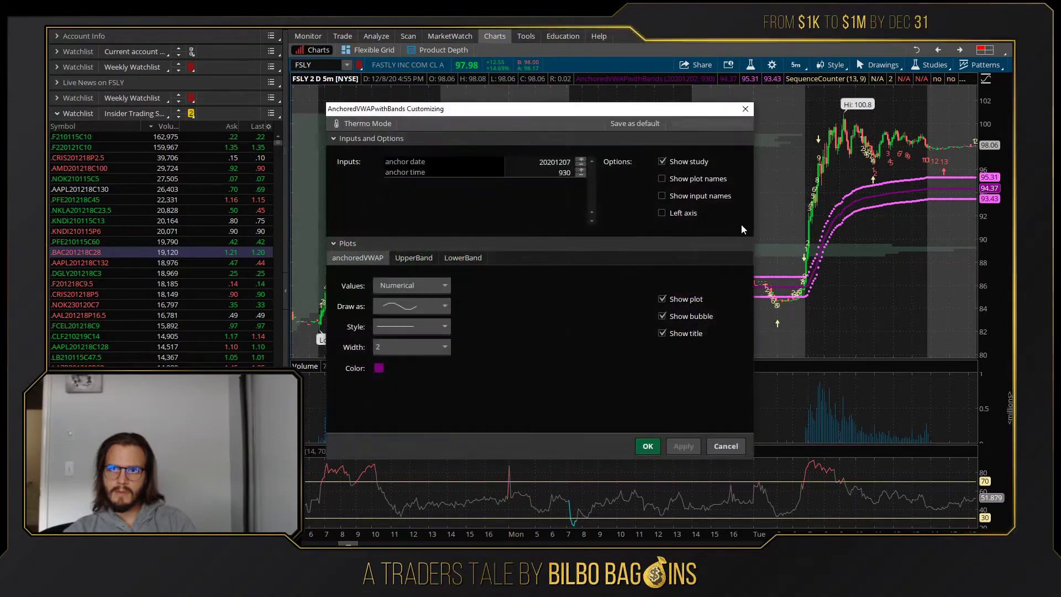
{"action": "left_click", "coordinate": [583, 159]}
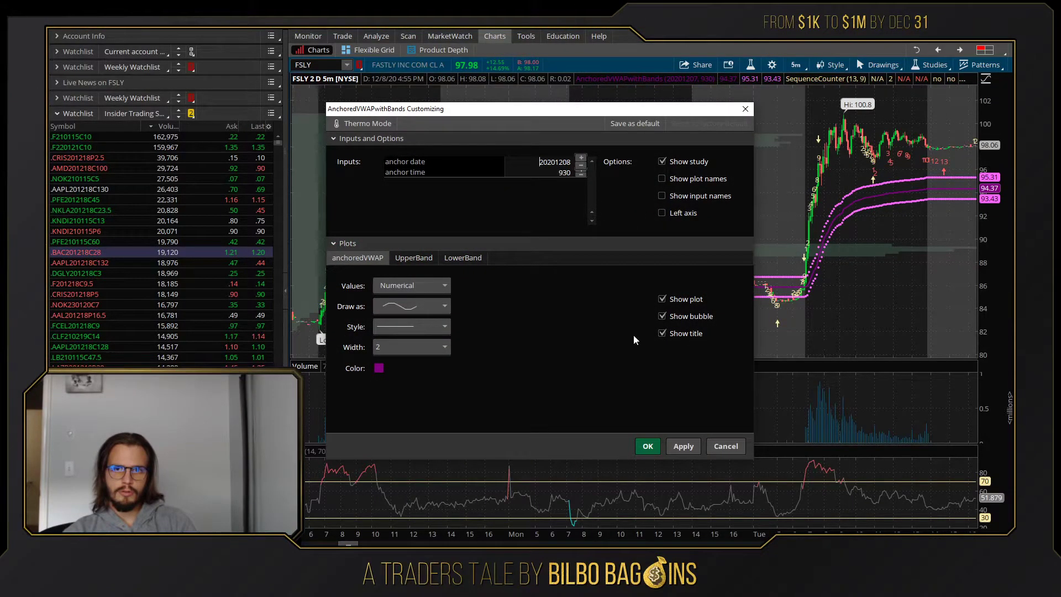
{"action": "left_click", "coordinate": [680, 447]}
{"action": "left_click", "coordinate": [655, 447]}
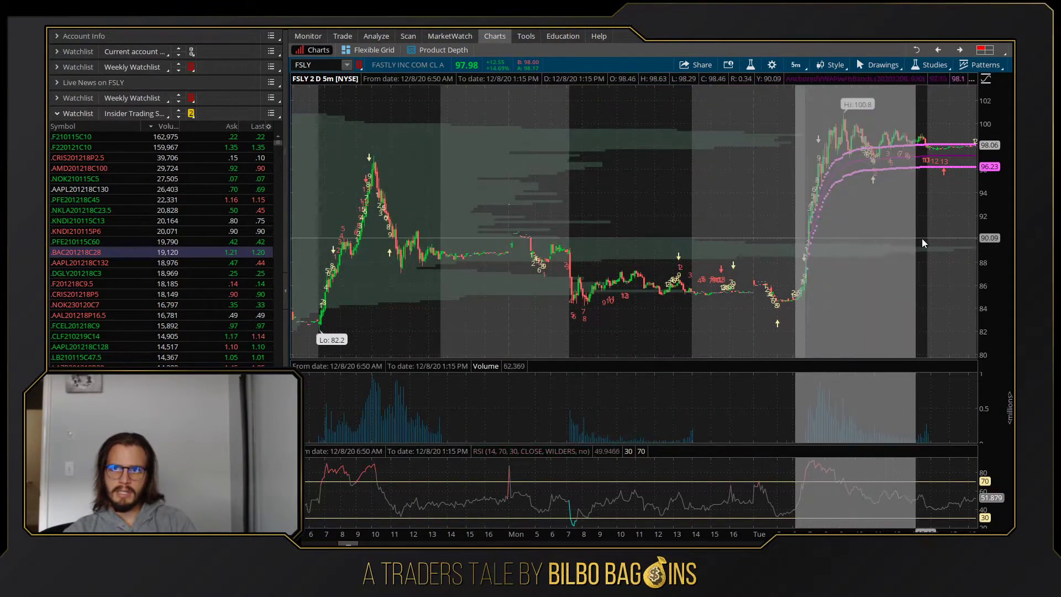
{"action": "scroll", "coordinate": [917, 238], "scroll_direction": "up", "scroll_amount": 5}
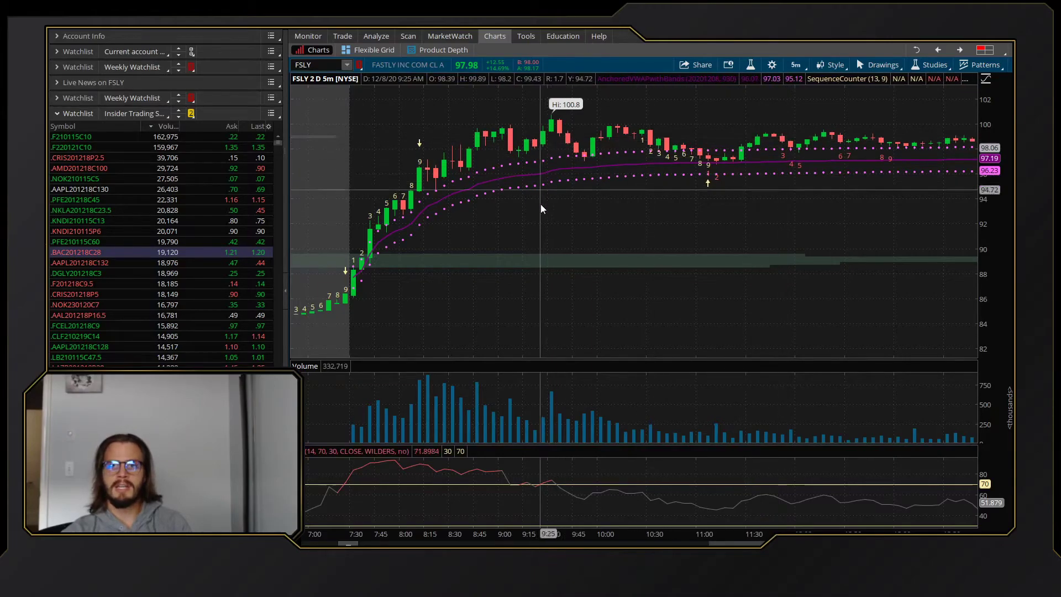
{"action": "scroll", "coordinate": [667, 207], "scroll_direction": "down", "scroll_amount": 5}
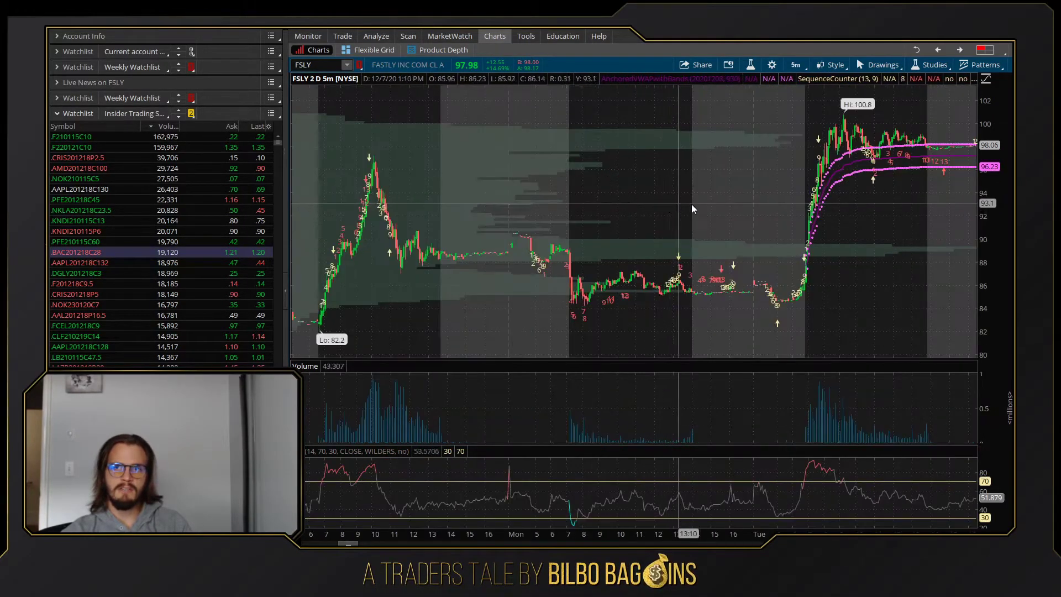